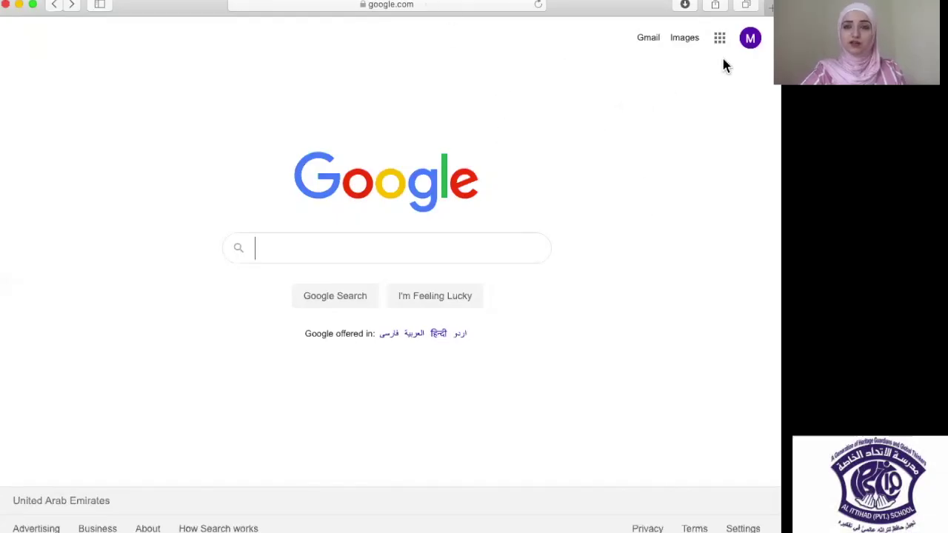
Open Google Sites from the Google apps grid on the Google home page.
left_click(751, 42)
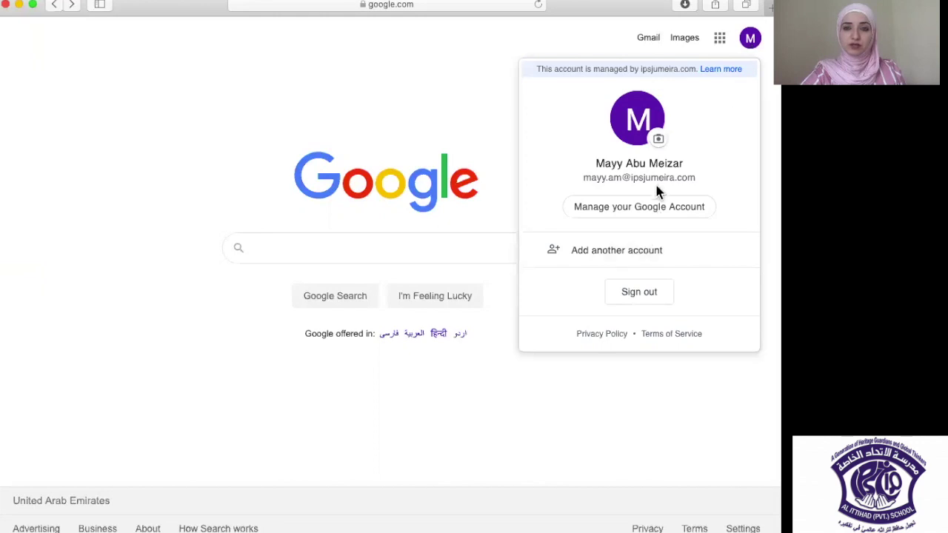
left_click(750, 40)
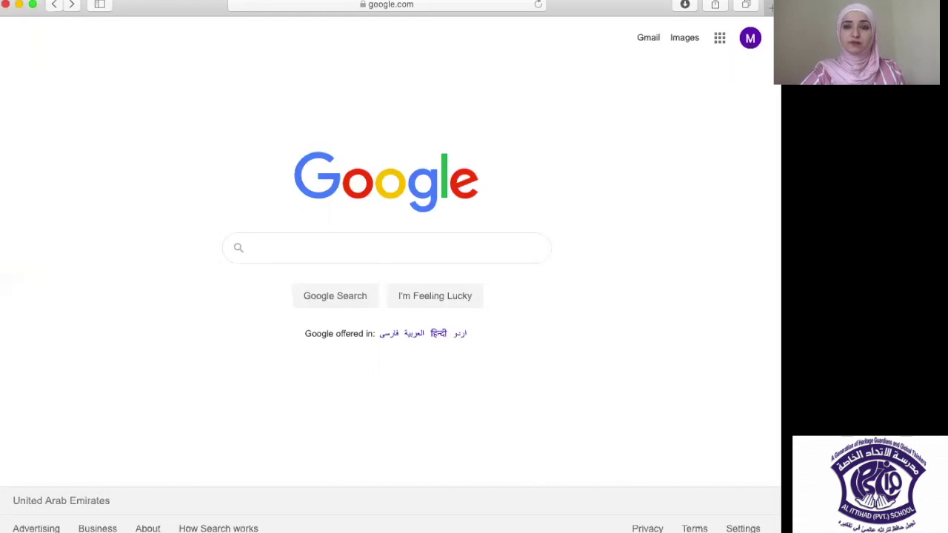
left_click(721, 42)
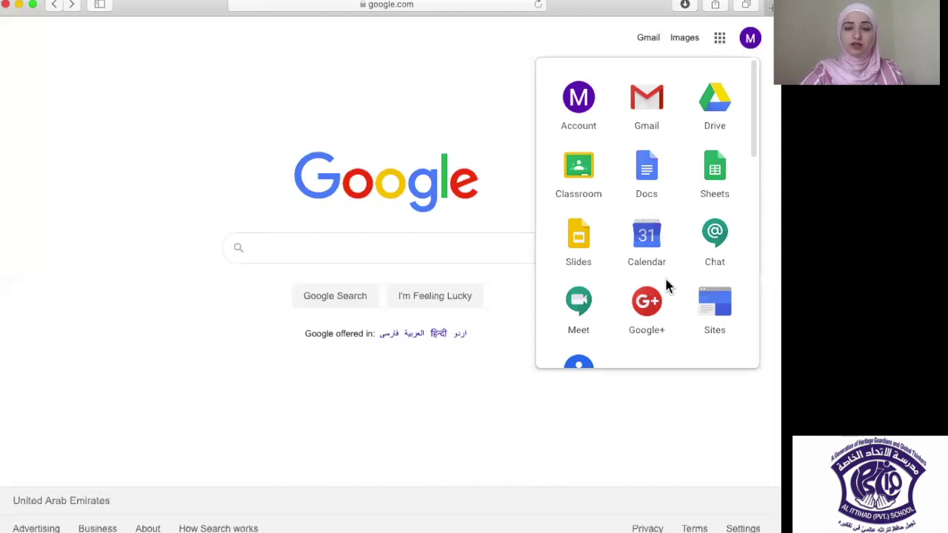
scroll(666, 276, "down", 5)
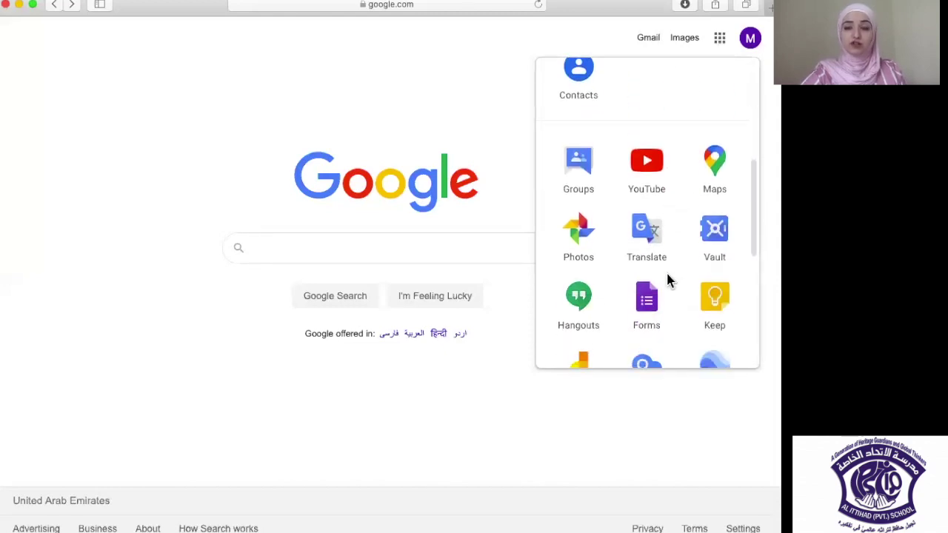
scroll(666, 271, "down", 3)
scroll(666, 270, "up", 4)
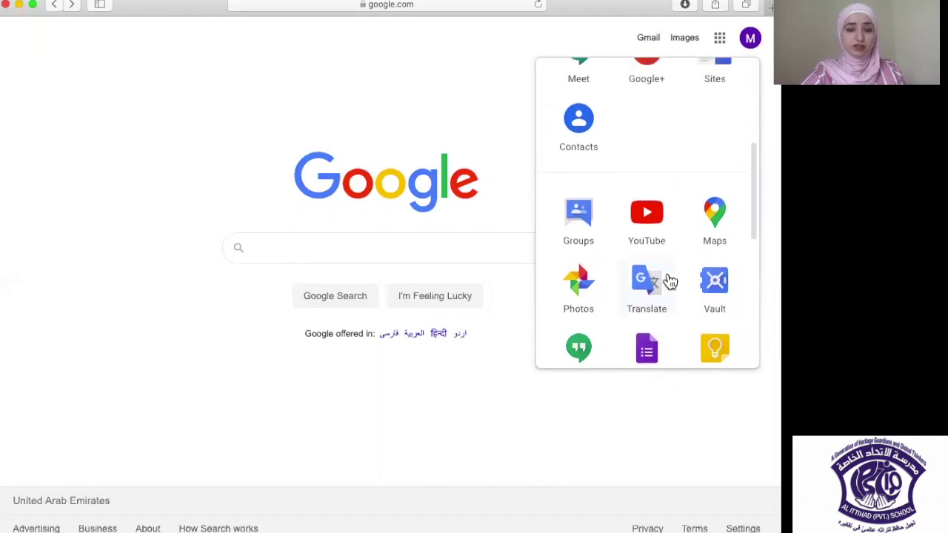
scroll(668, 280, "up", 4)
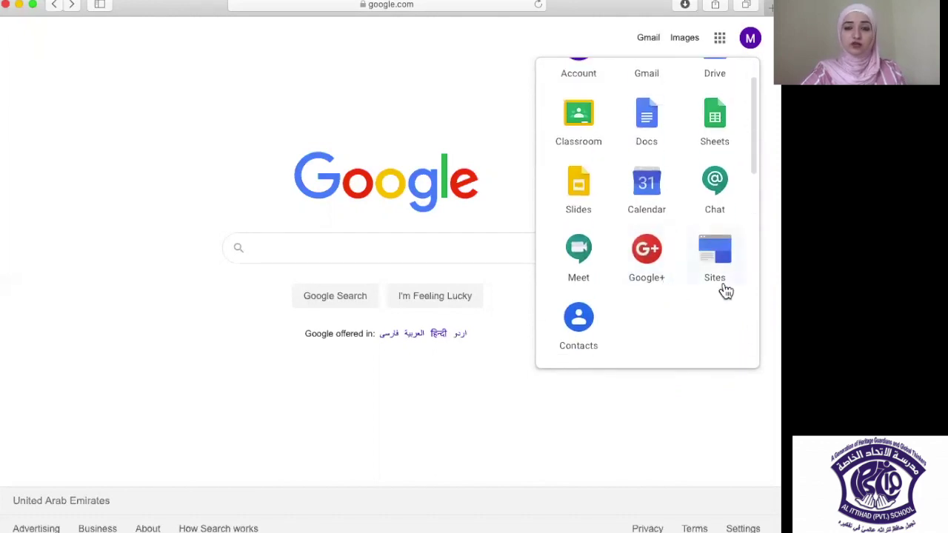
left_click(717, 254)
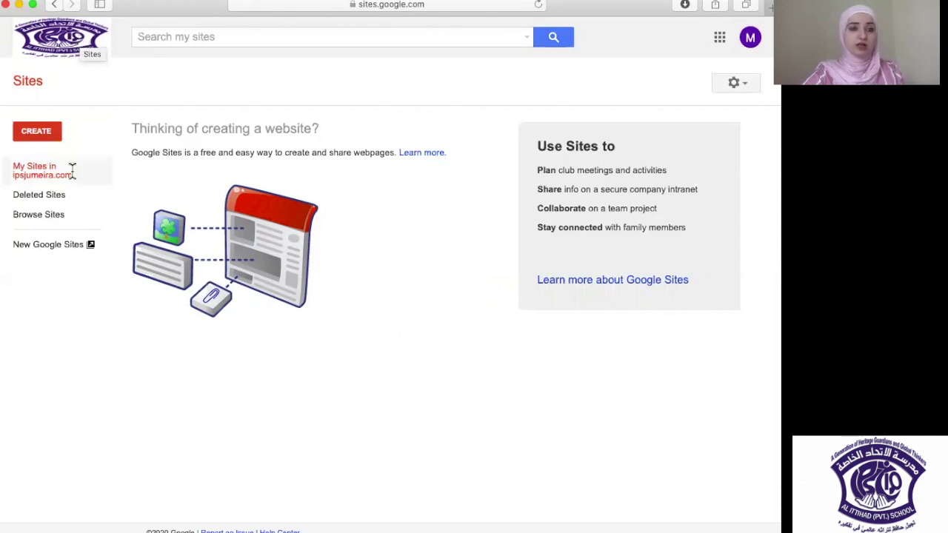
Switch to the new Google Sites and browse the Education, Personal and Work templates in the gallery.
left_click(65, 254)
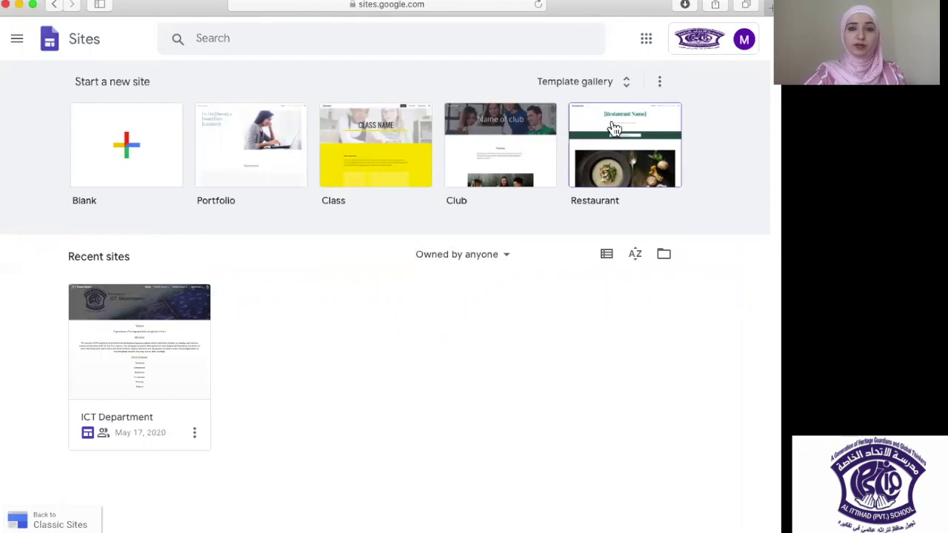
left_click(634, 83)
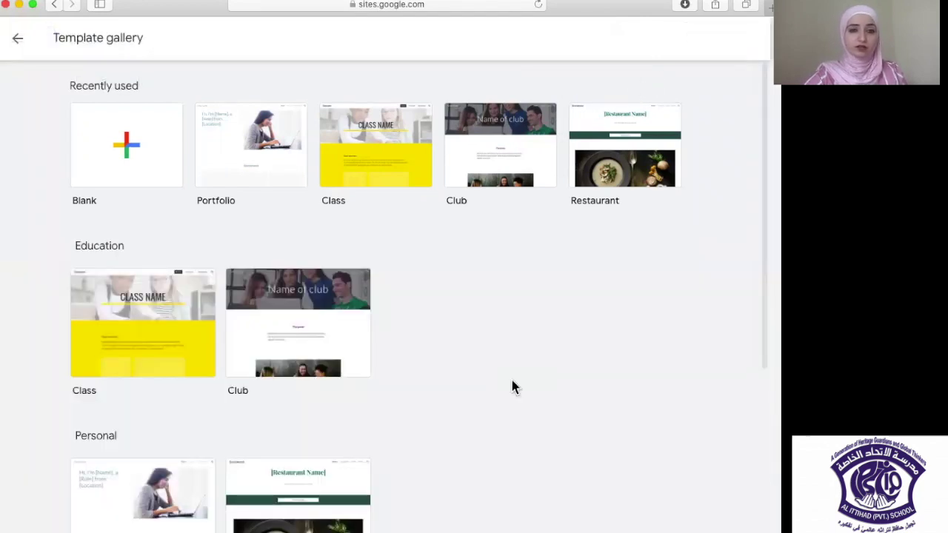
scroll(514, 387, "down", 5)
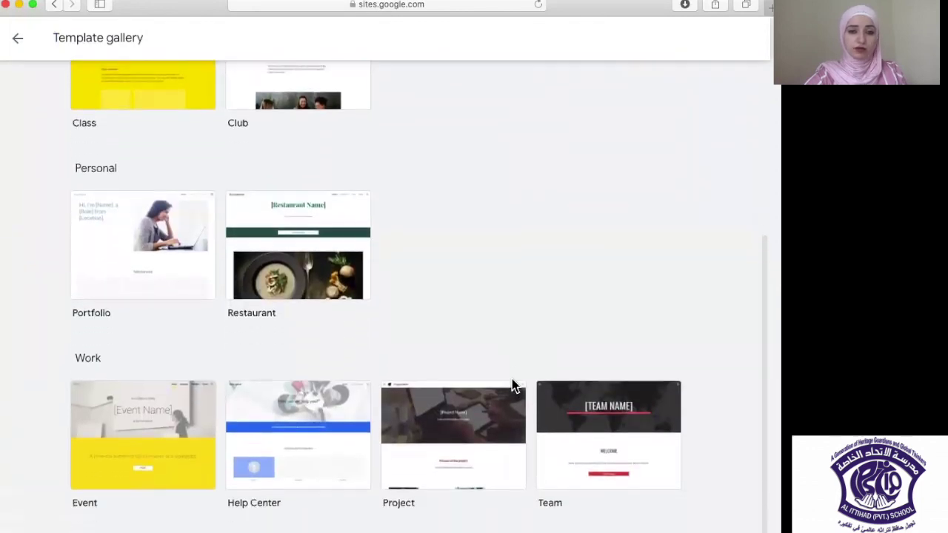
scroll(514, 387, "up", 5)
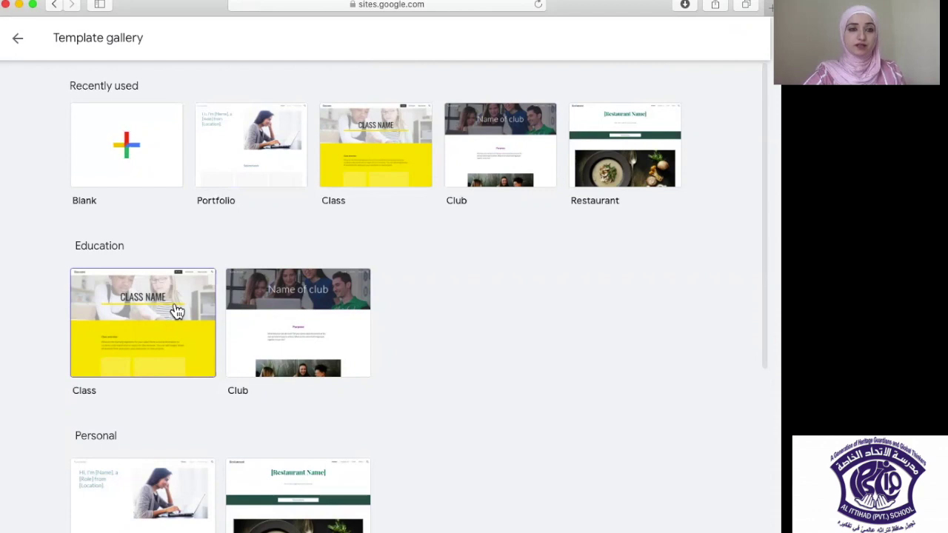
Create a site from the Portfolio template, with Home, About and Project Page pages.
left_click(255, 175)
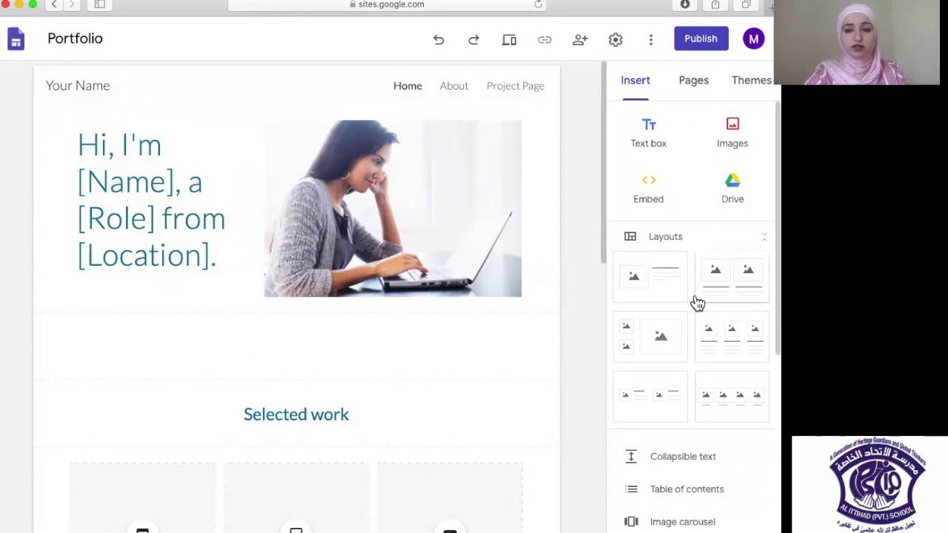
scroll(697, 304, "down", 5)
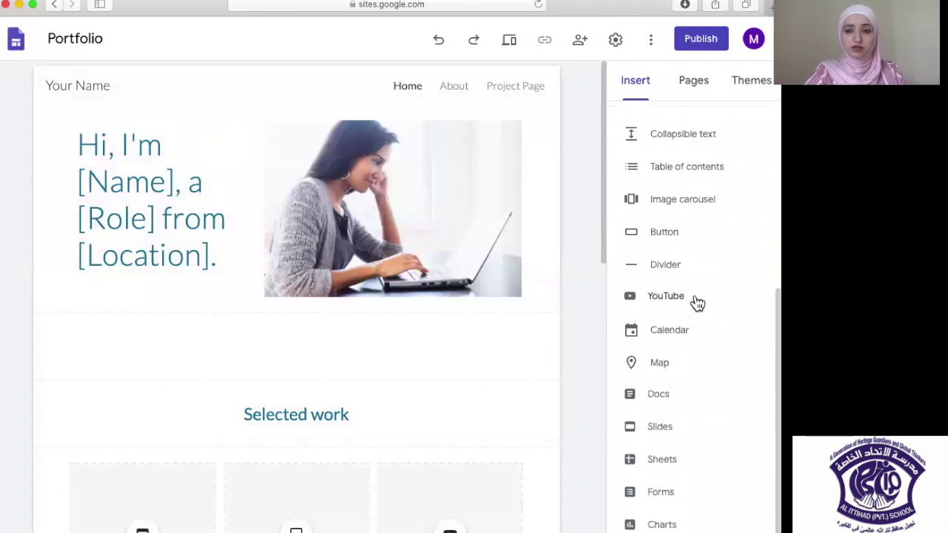
scroll(698, 303, "up", 5)
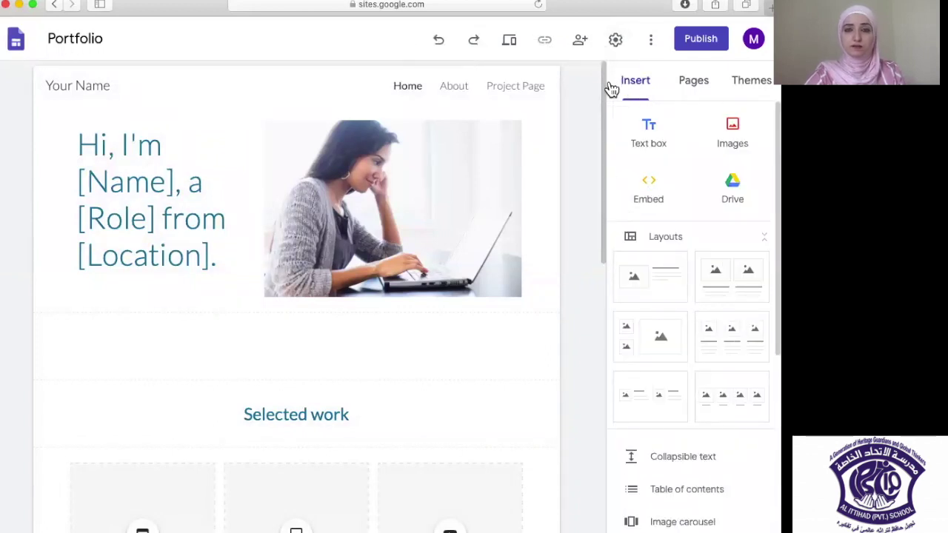
Preview the Vision, Diplomat and Aristotle themes, and Aristotle's blue, green and purple colours.
left_click(742, 90)
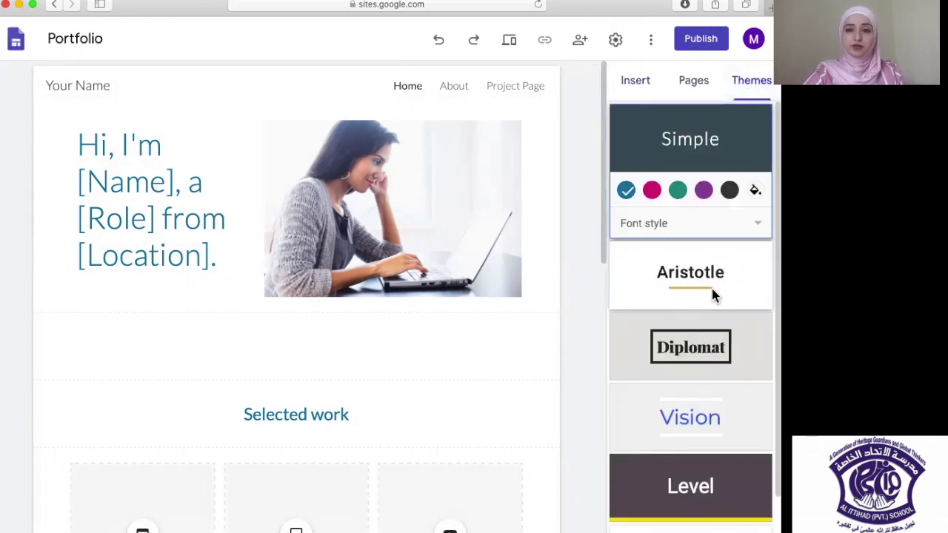
scroll(712, 289, "down", 2)
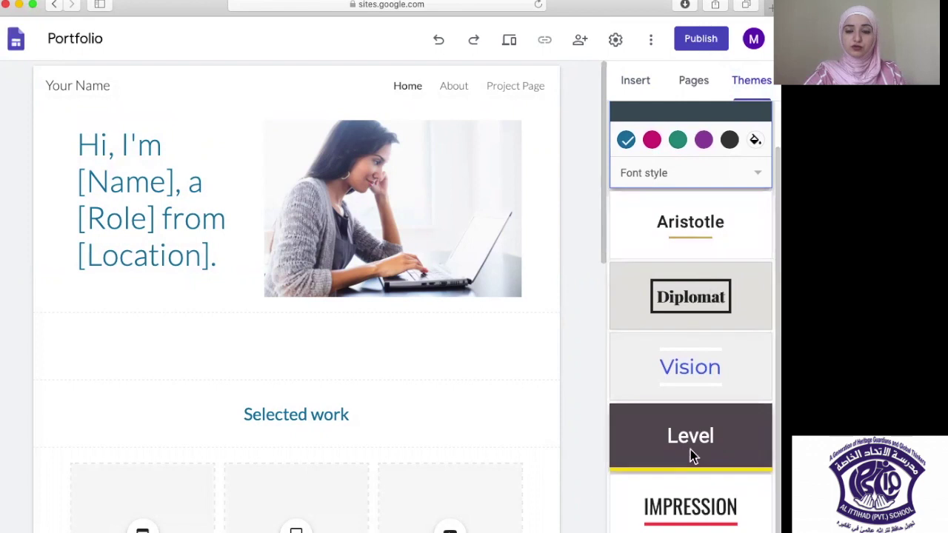
scroll(690, 449, "up", 2)
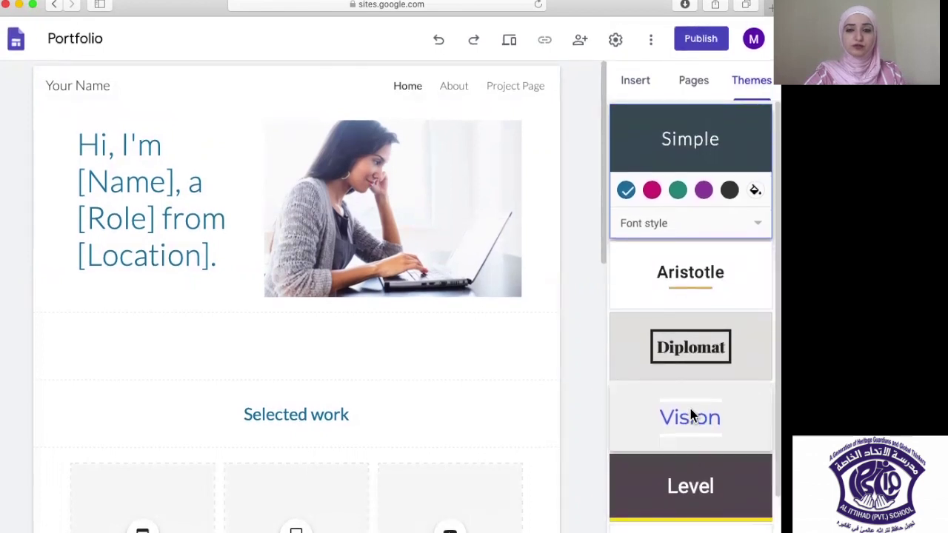
left_click(690, 412)
left_click(691, 282)
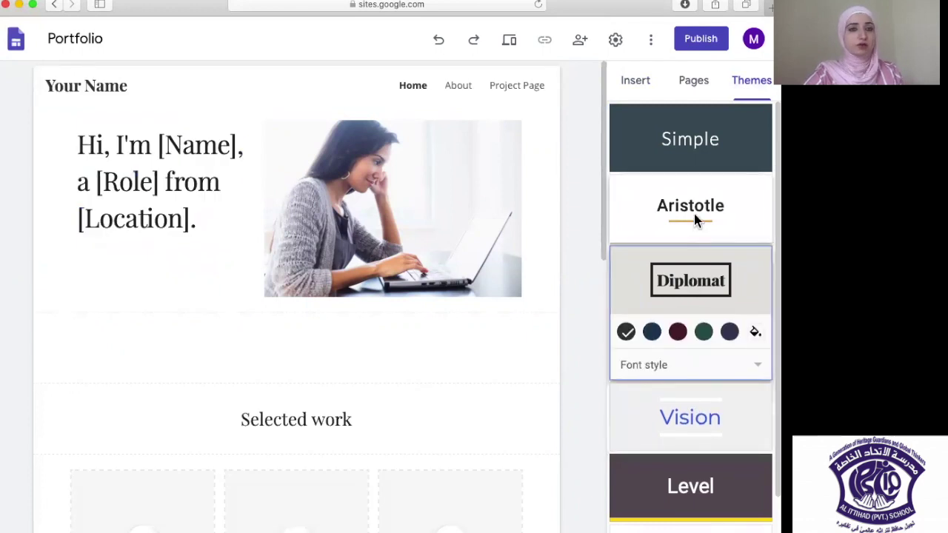
left_click(694, 214)
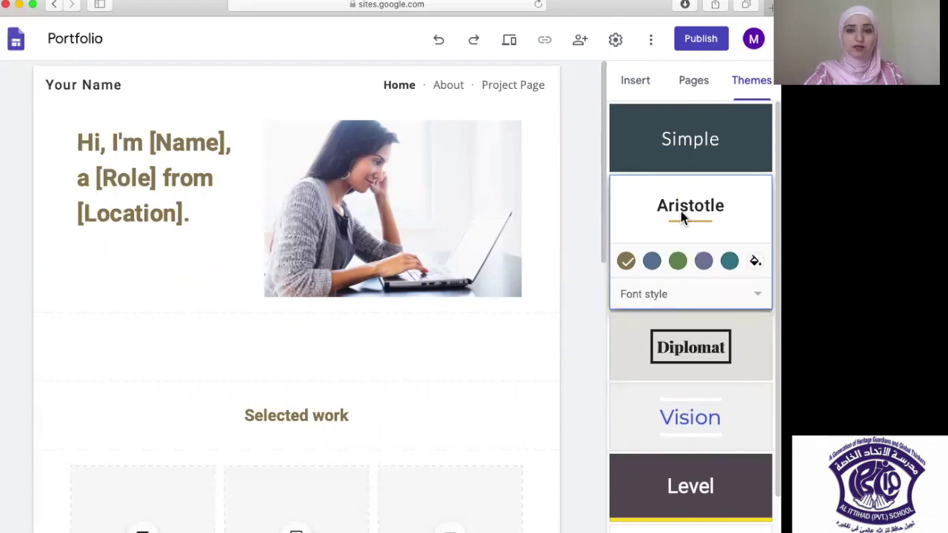
left_click(651, 263)
left_click(679, 264)
left_click(708, 263)
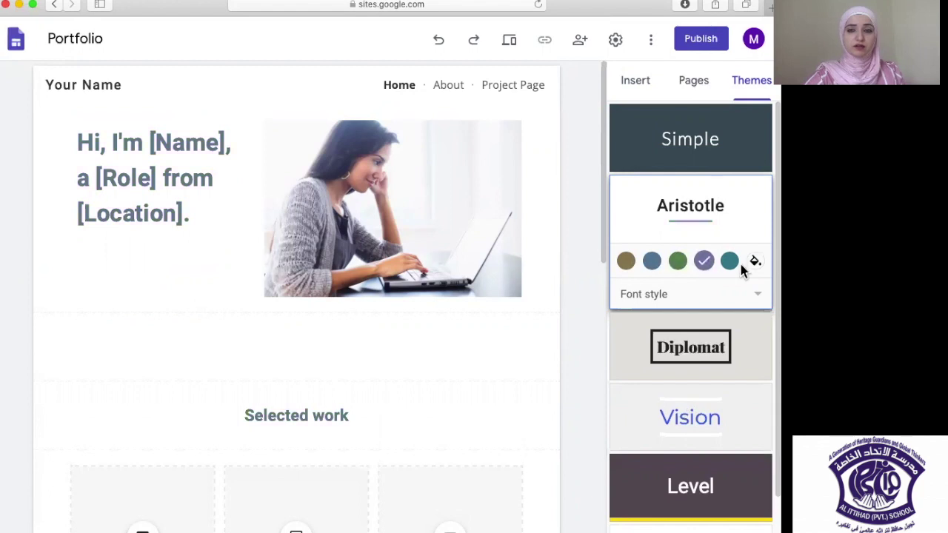
Apply the Level theme with its green accent colour.
left_click(699, 462)
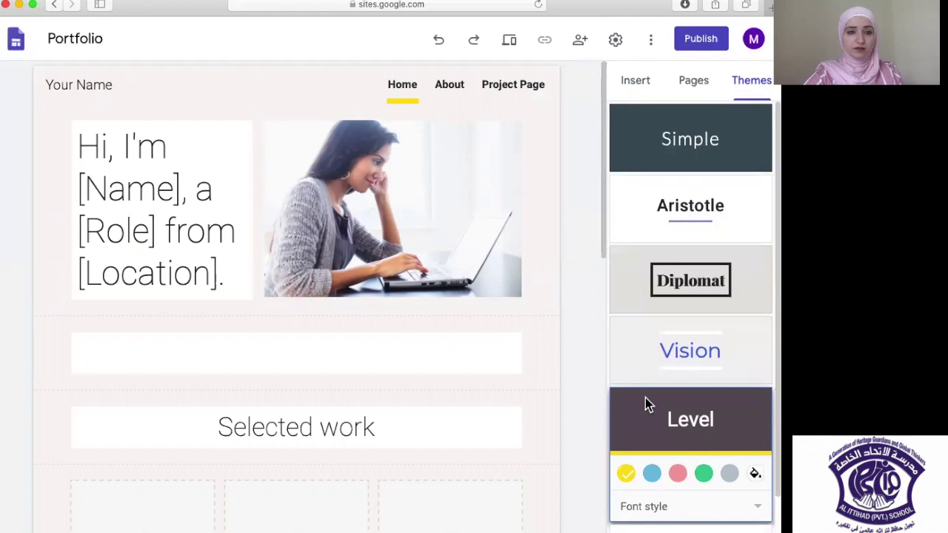
left_click(704, 474)
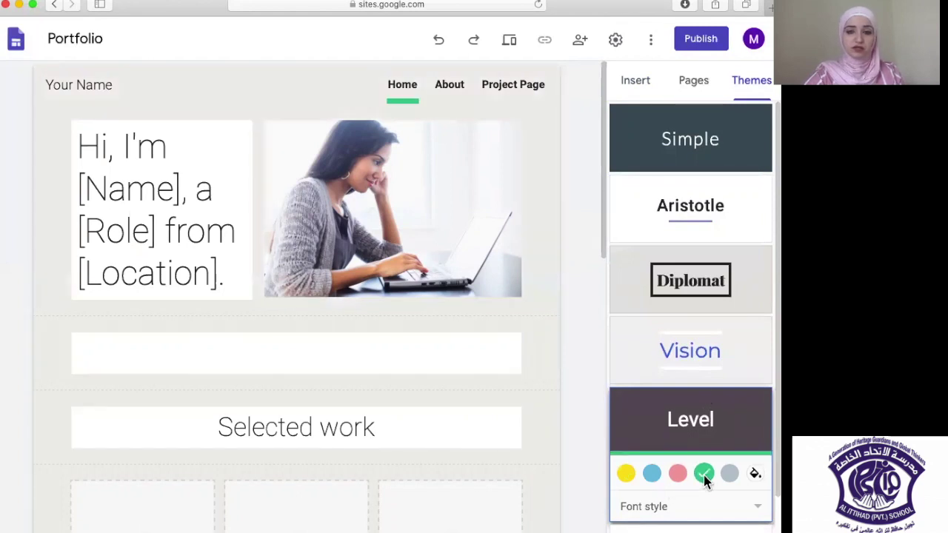
scroll(535, 344, "down", 2)
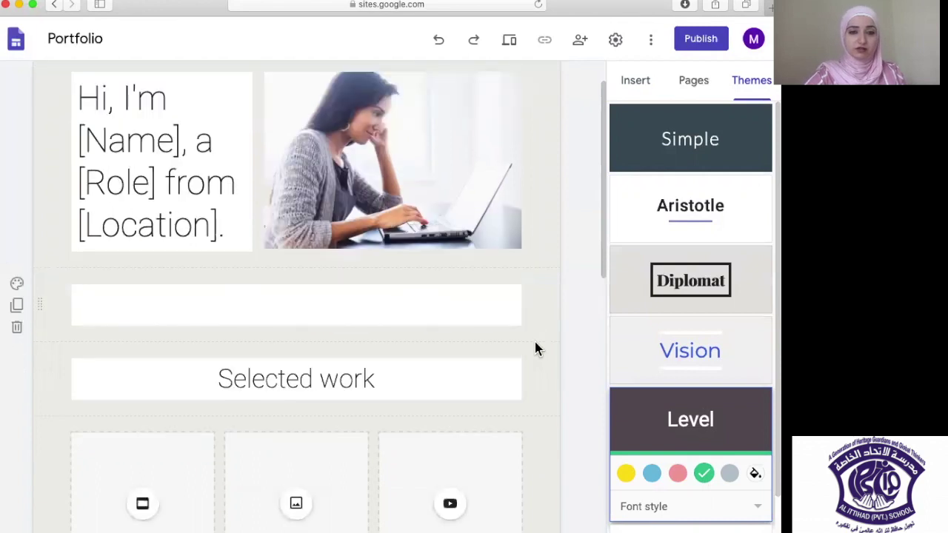
scroll(537, 349, "down", 10)
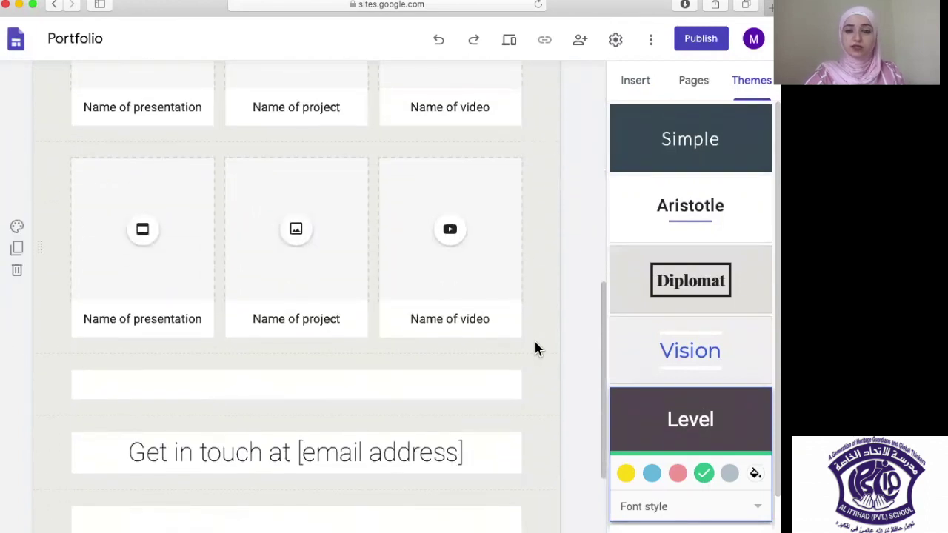
scroll(537, 349, "up", 5)
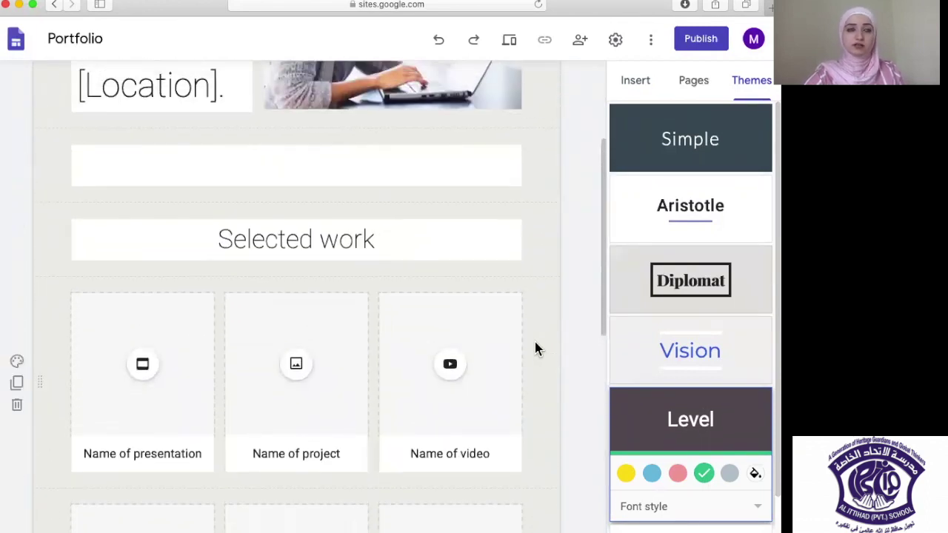
scroll(537, 349, "up", 3)
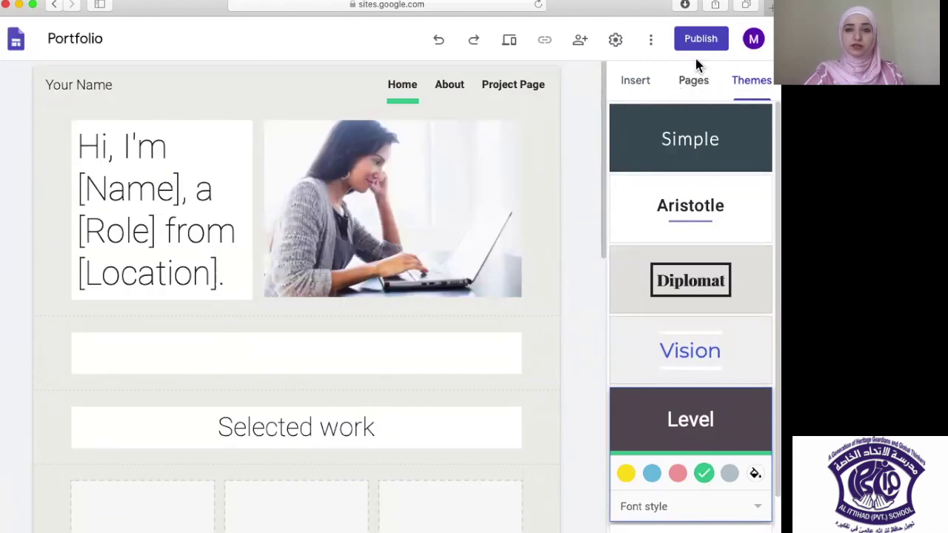
Delete the About and Project Page pages, leaving Home as the only page.
left_click(694, 86)
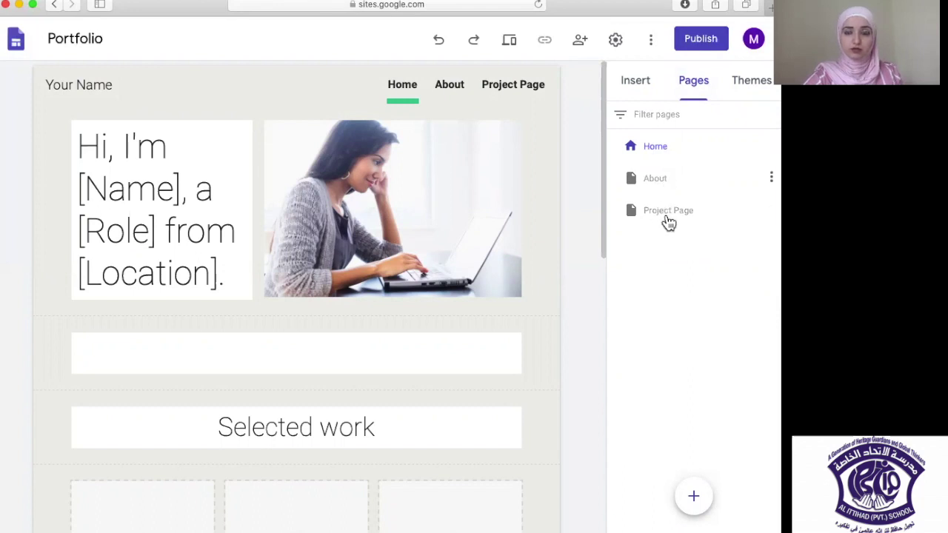
left_click(771, 177)
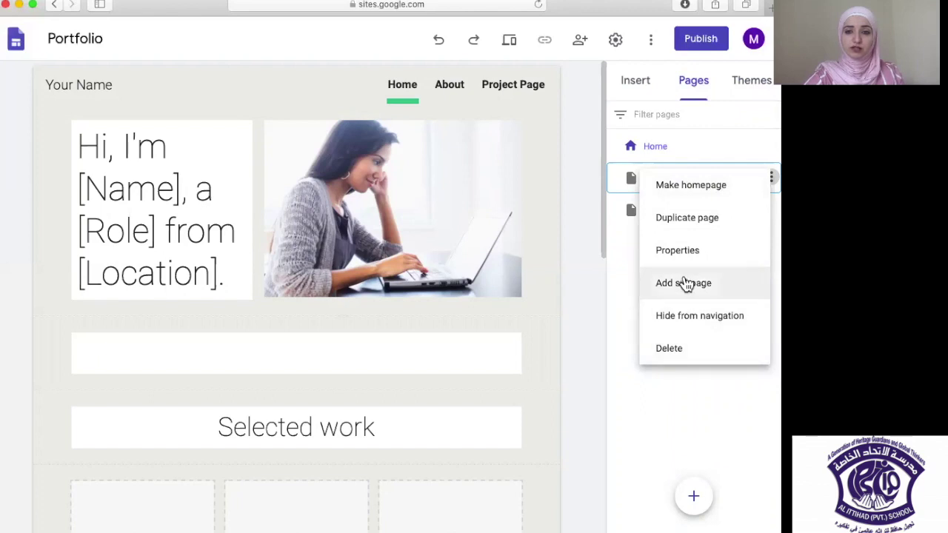
left_click(669, 349)
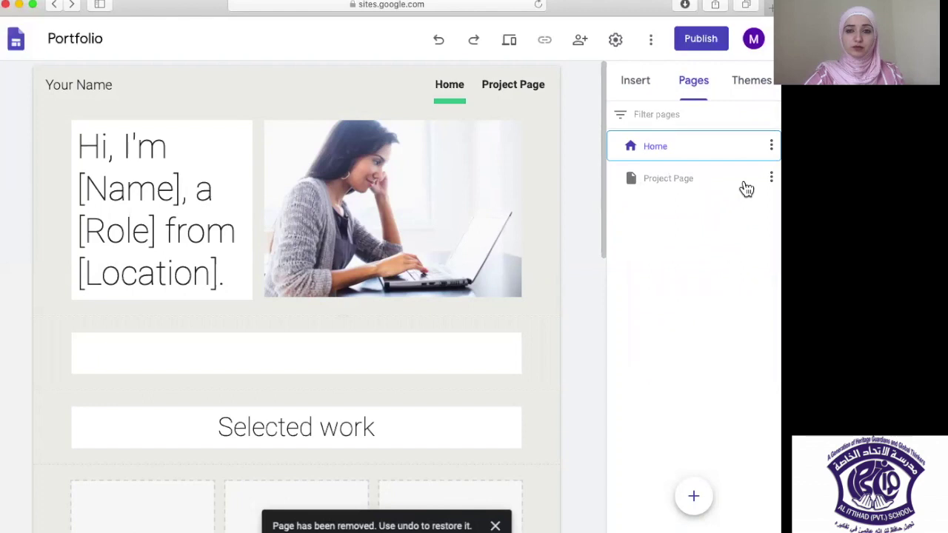
left_click(750, 189)
left_click(771, 177)
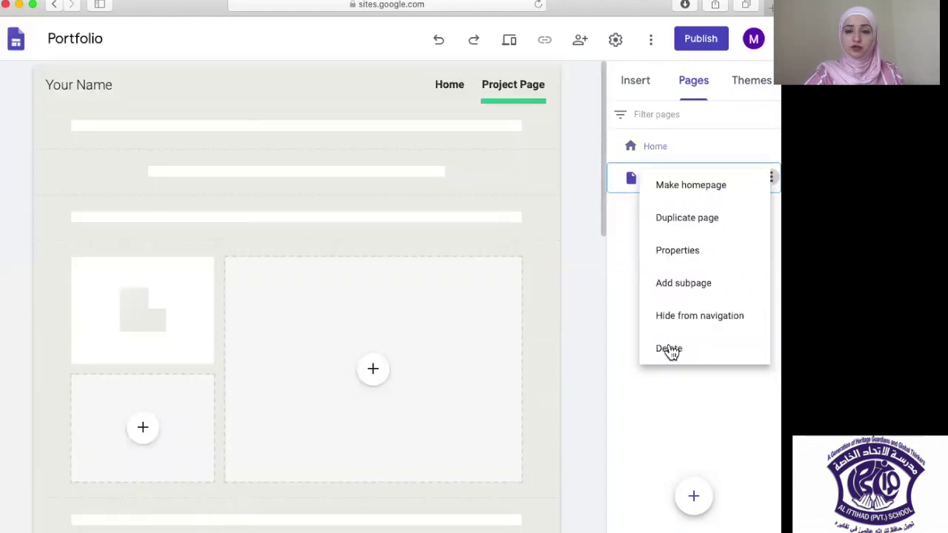
left_click(668, 349)
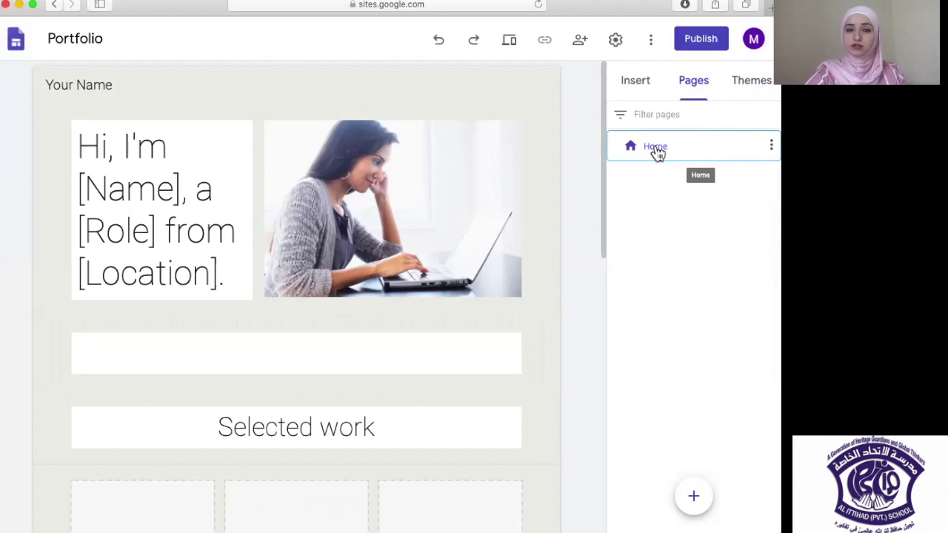
Rename the site's Home page to 'About Me' in the Pages panel.
double_click(655, 146)
type("Ab")
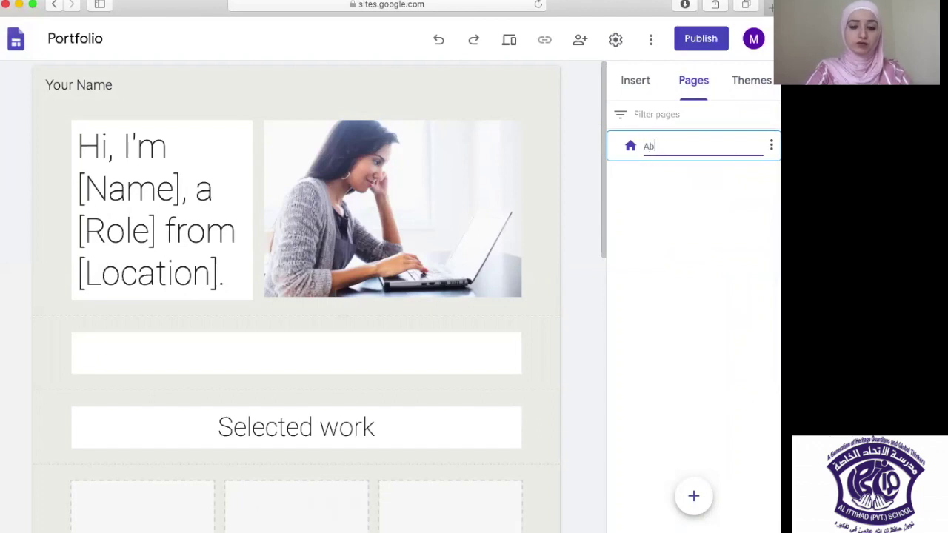
type("i")
key("BackSpace")
type("out Me")
key("Return")
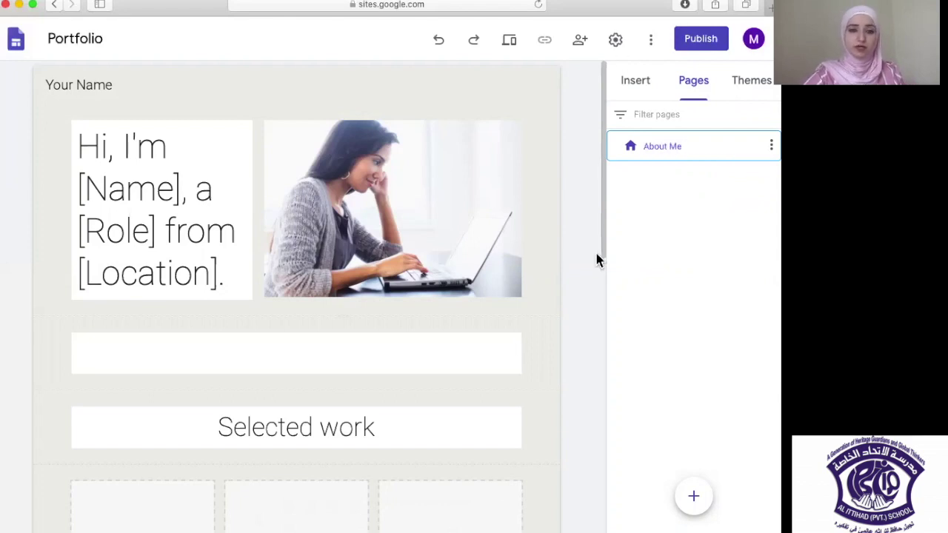
scroll(478, 393, "down", 2)
scroll(478, 392, "down", 6)
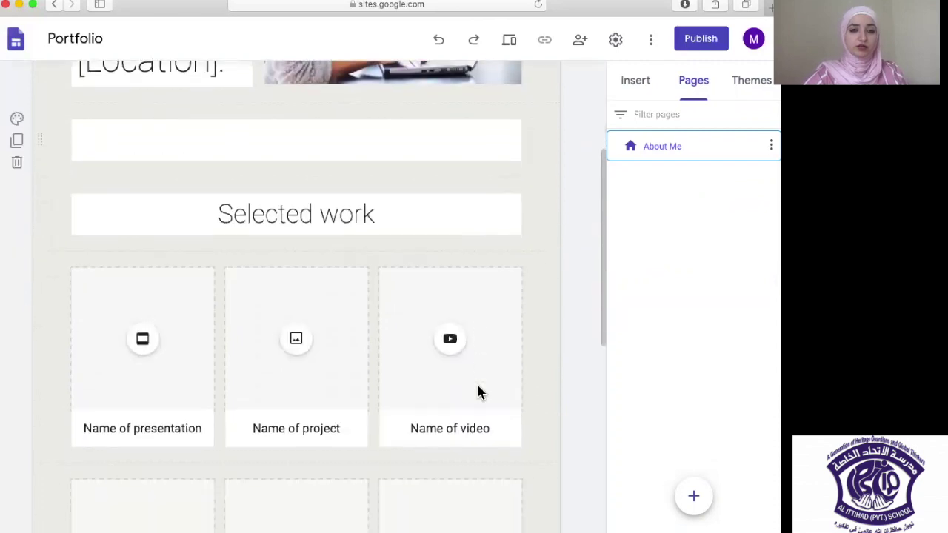
scroll(478, 386, "down", 5)
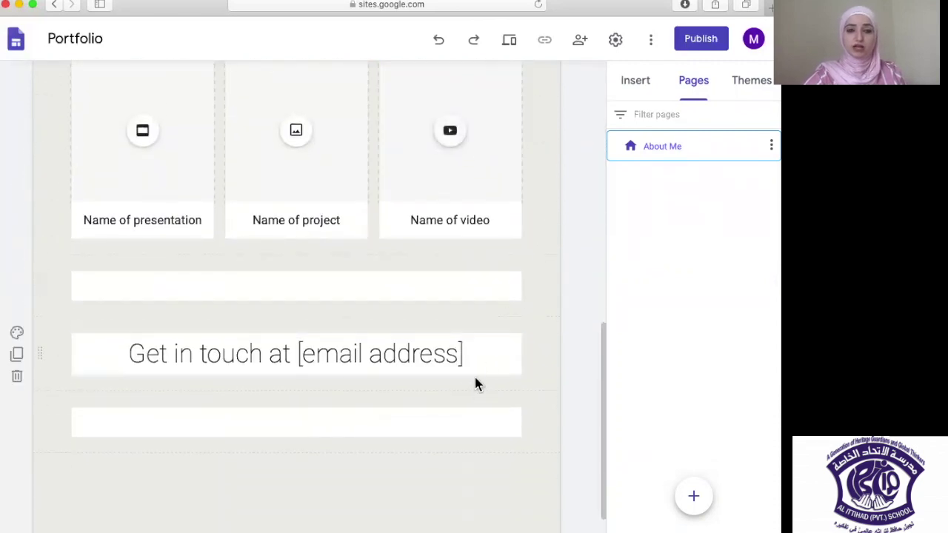
scroll(574, 282, "up", 2)
scroll(574, 281, "up", 10)
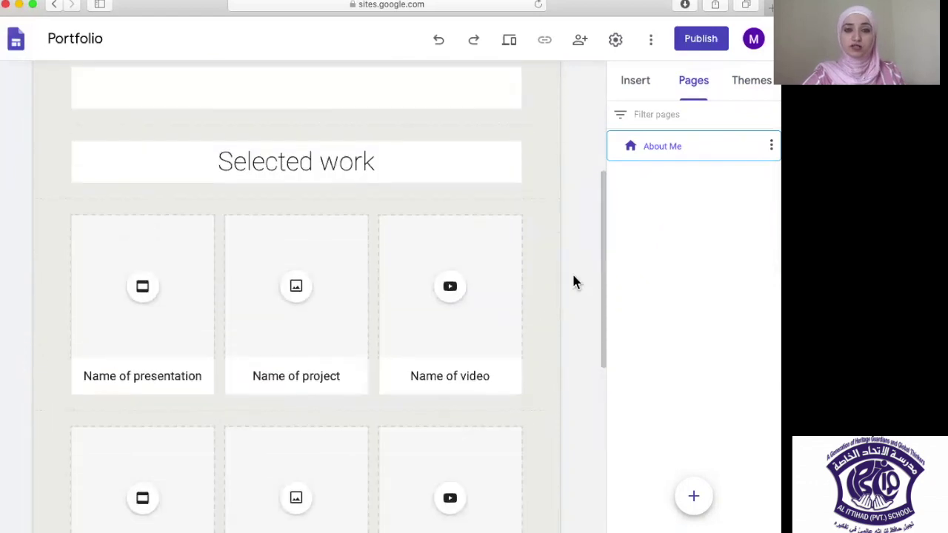
left_click(418, 209)
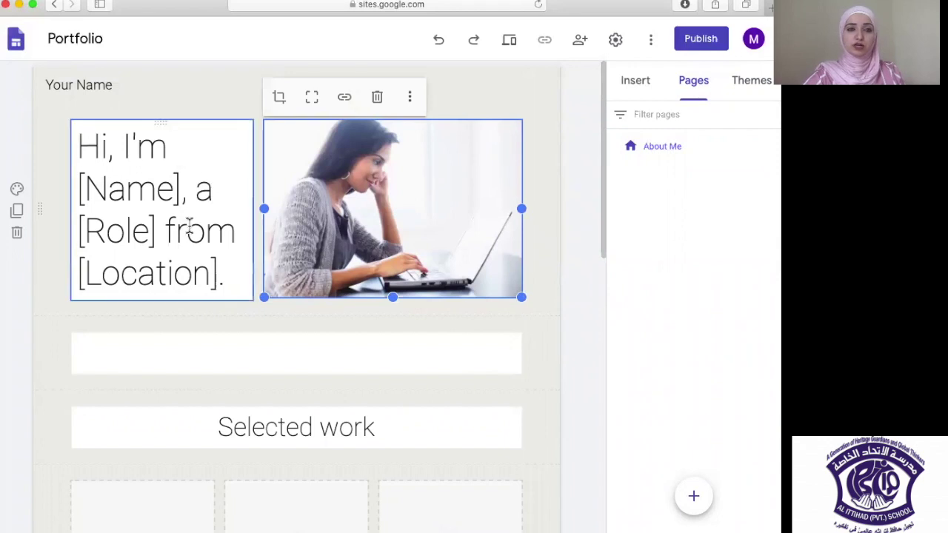
left_click(146, 192)
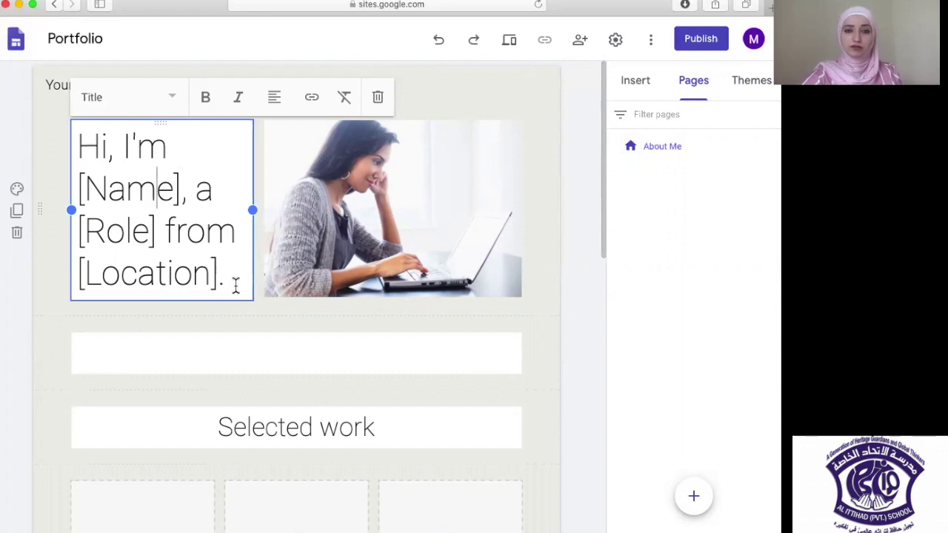
Add 'ICT' and 'English' subpages under the About Me page.
left_click(730, 153)
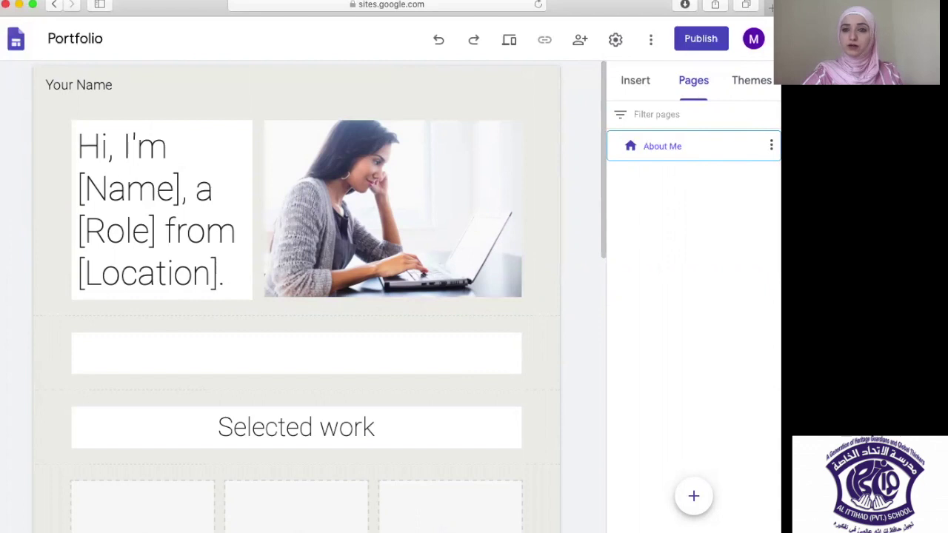
left_click(771, 145)
left_click(682, 219)
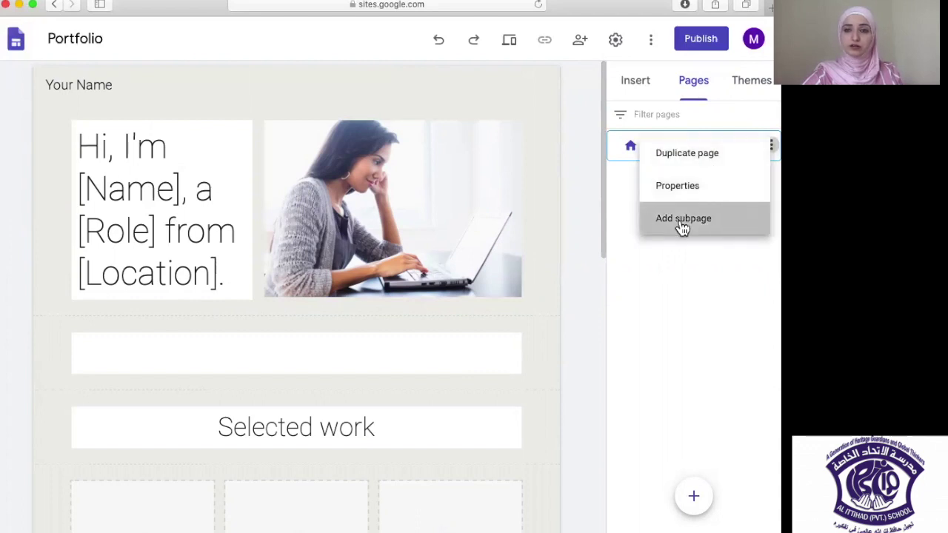
type("ICT")
key("Return")
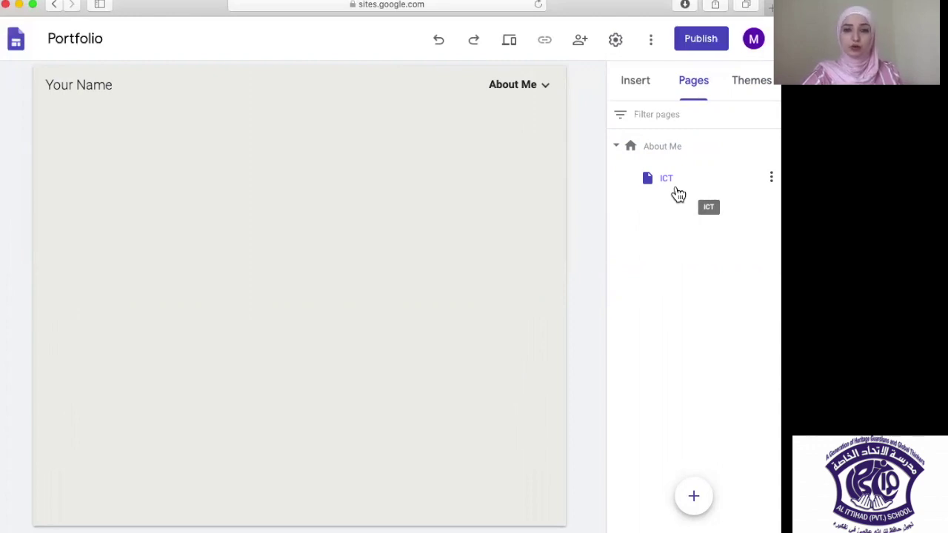
left_click(771, 145)
left_click(707, 224)
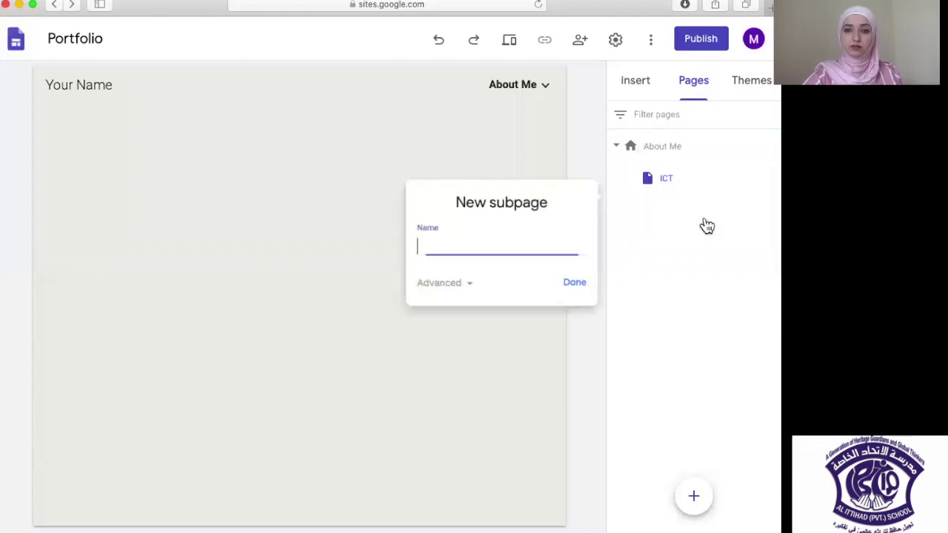
type("English")
key("Return")
Add an 'Arabic' subpage under About Me and open the English page.
left_click(771, 146)
left_click(686, 225)
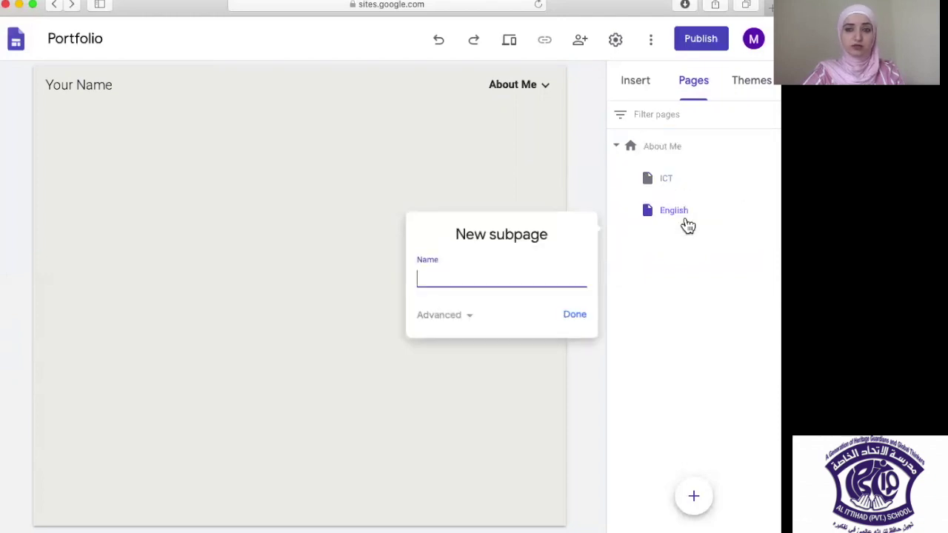
type("Arabic")
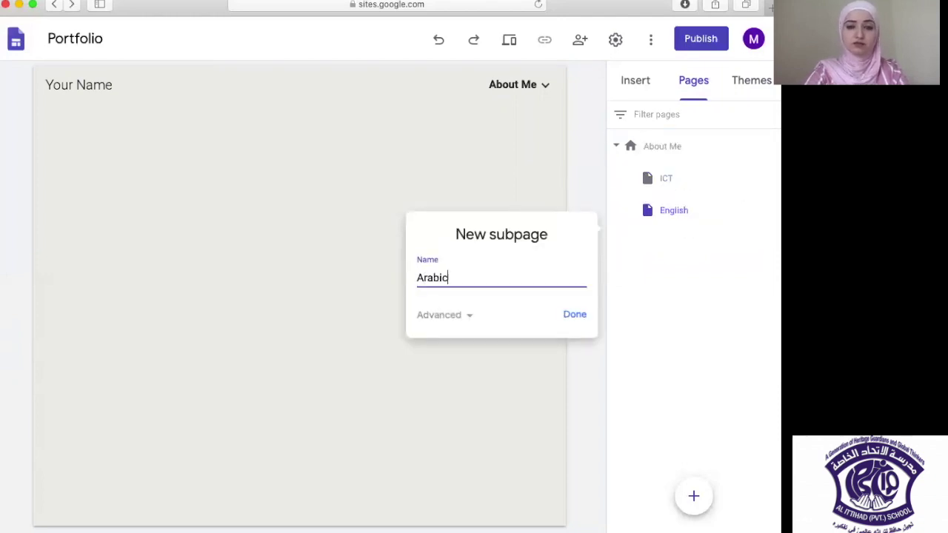
key("Return")
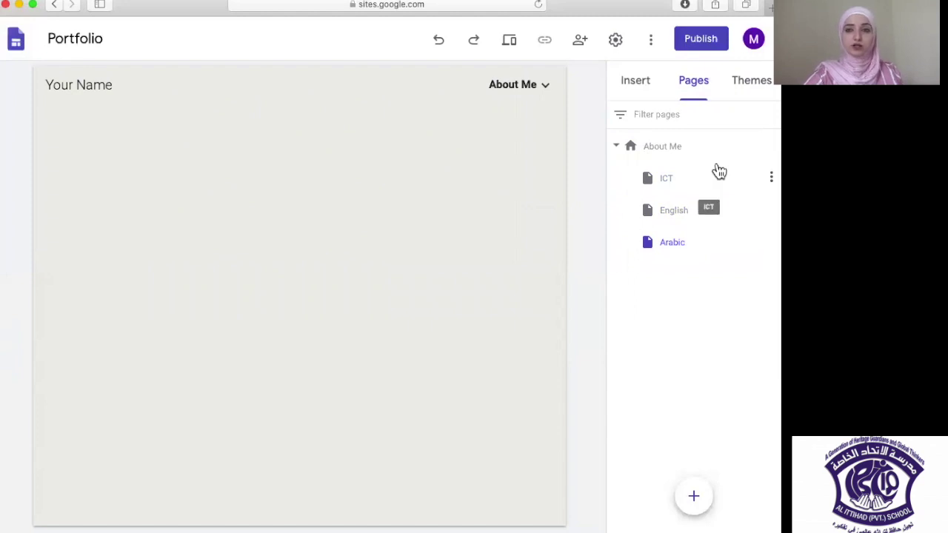
left_click(680, 214)
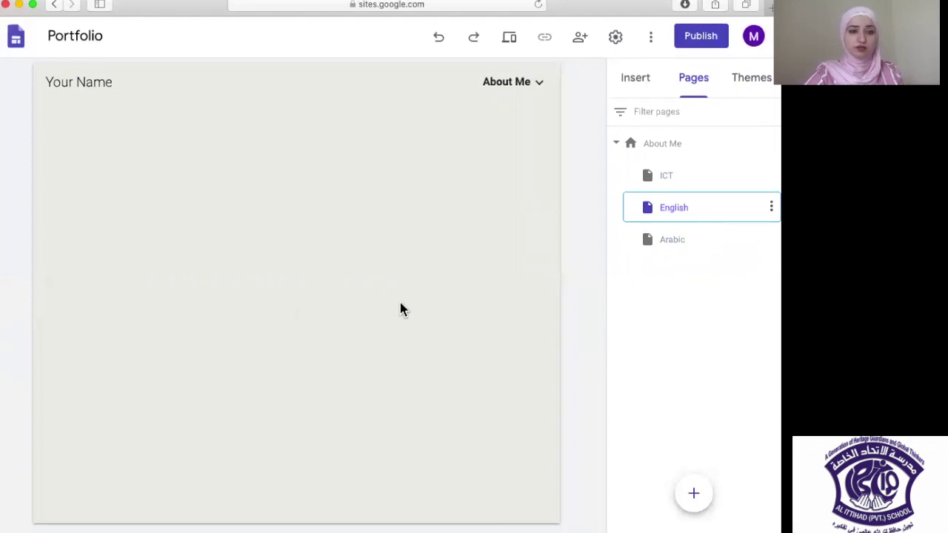
Switch the site theme to Aristotle with its blue colour.
left_click(752, 86)
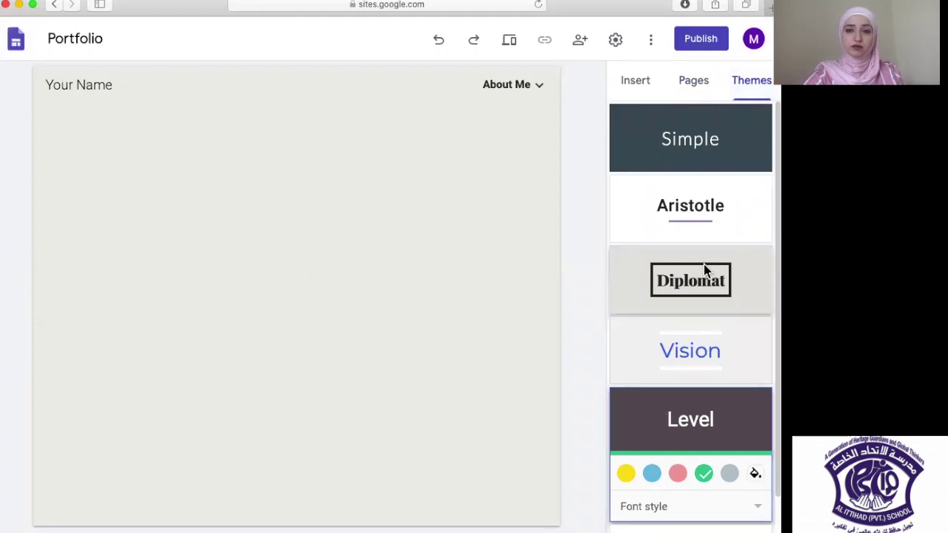
left_click(693, 217)
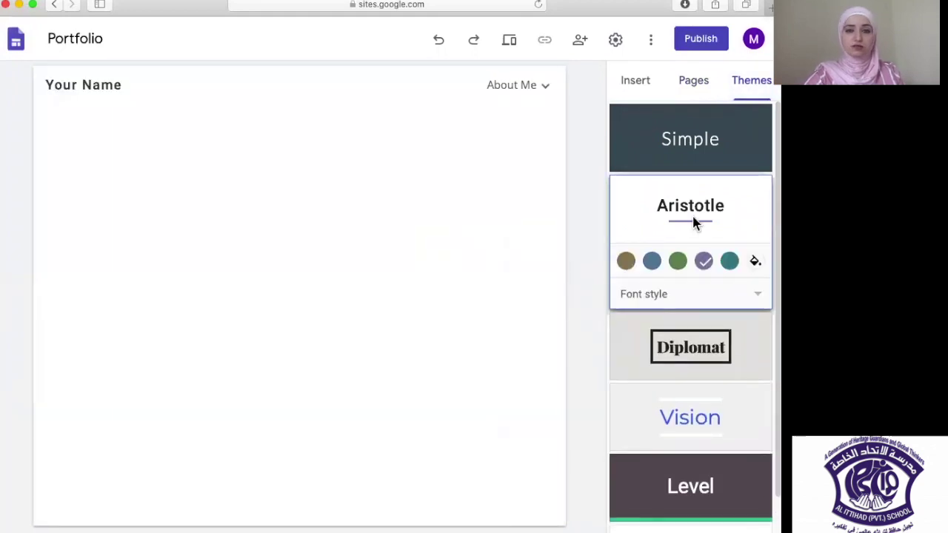
left_click(652, 262)
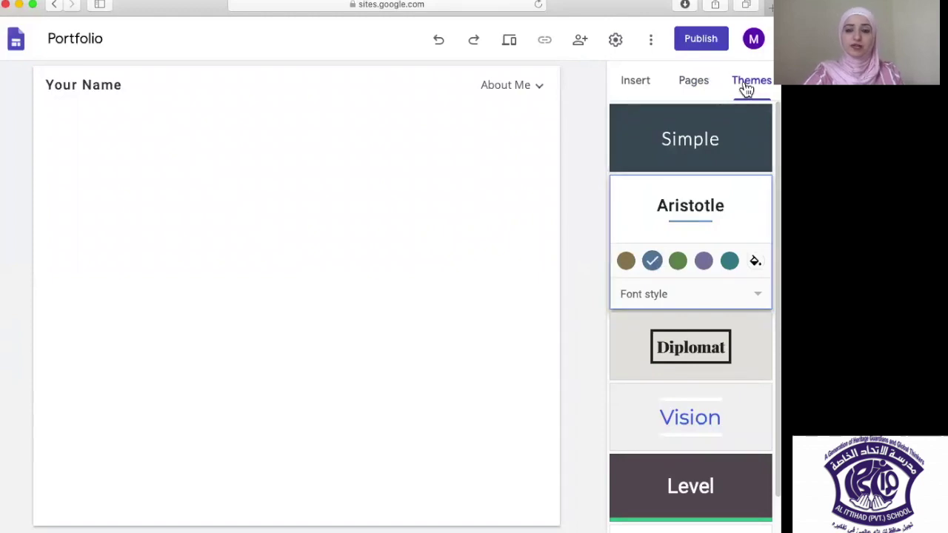
left_click(699, 84)
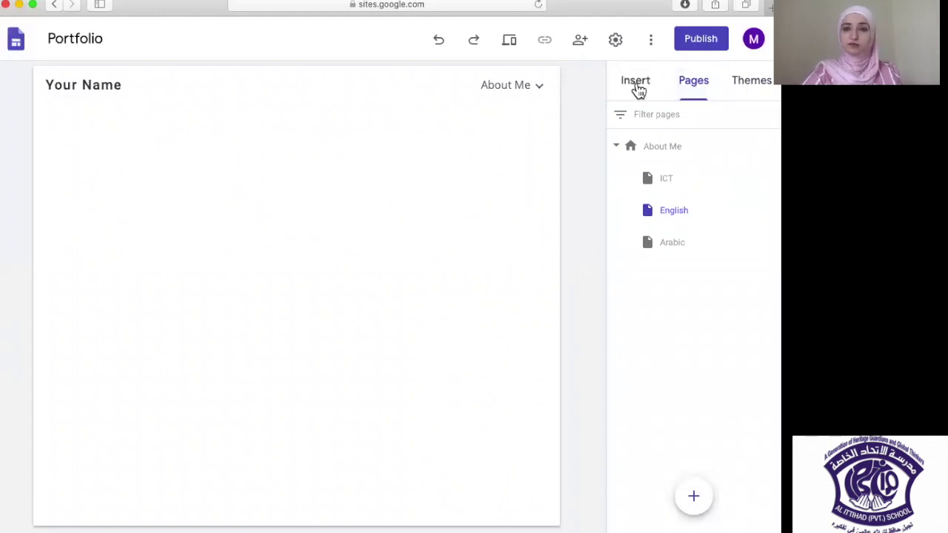
left_click(637, 85)
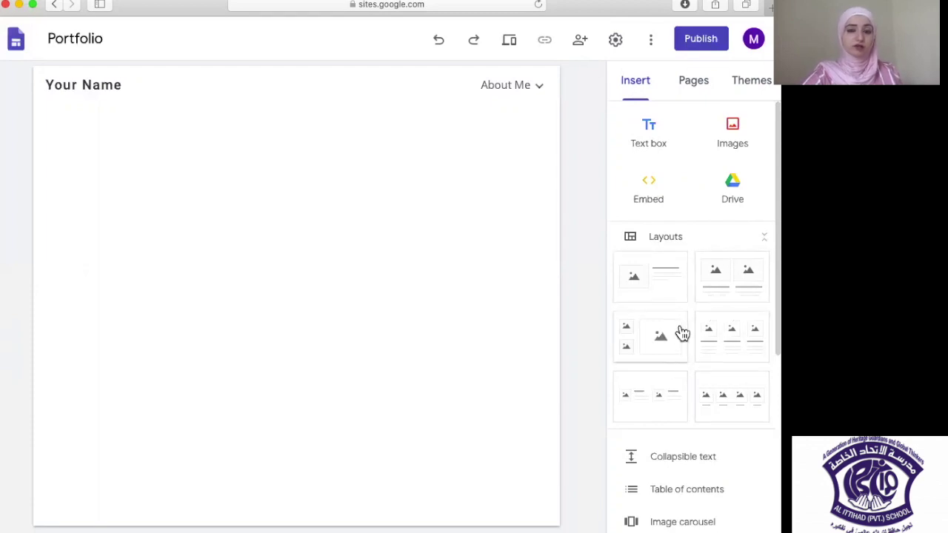
Replace a trial image-beside-text section with a two-image-card layout section.
left_click(658, 297)
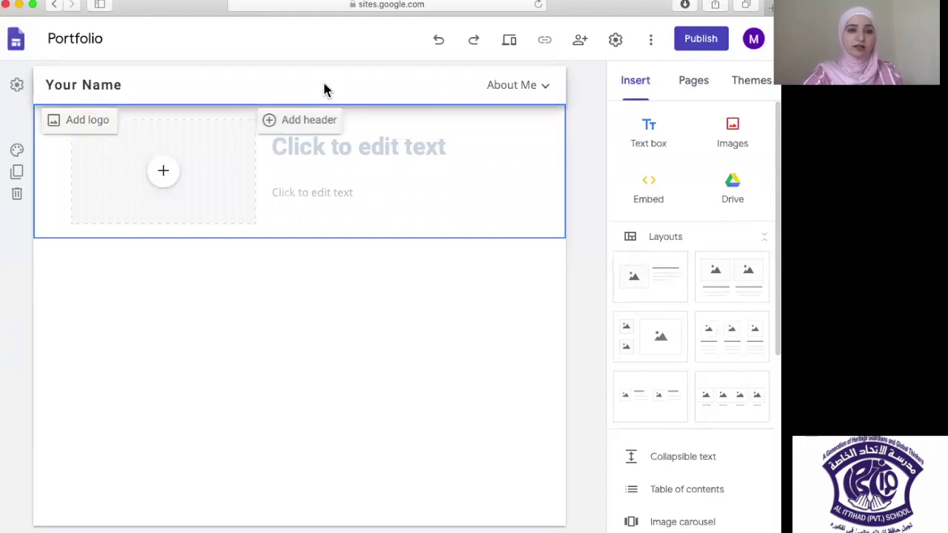
left_click(17, 195)
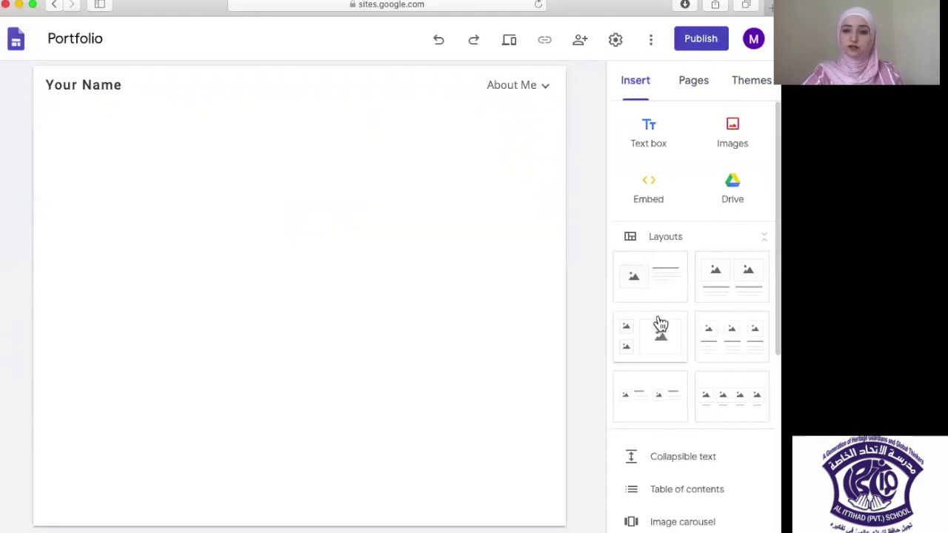
left_click(731, 287)
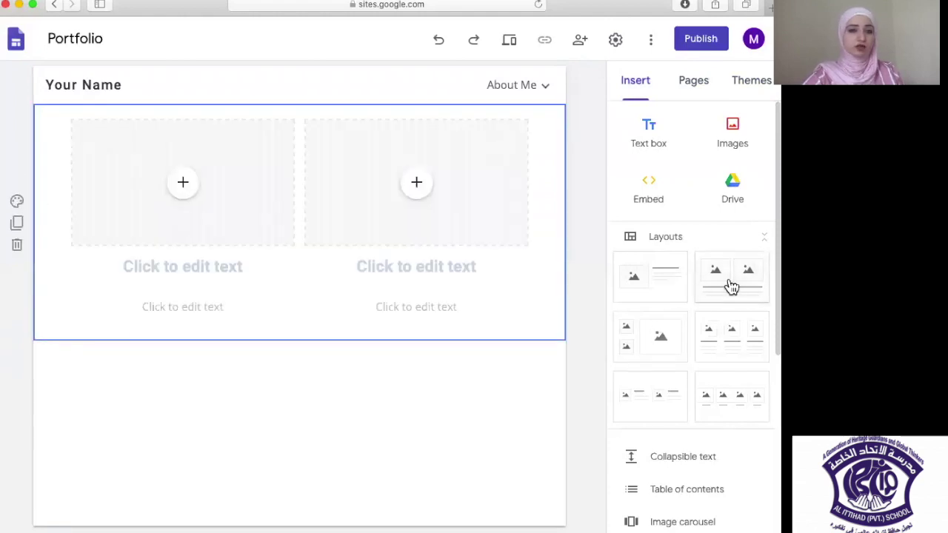
Set the two-image section's background to the dark blue-grey Emphasis 2.
left_click(18, 202)
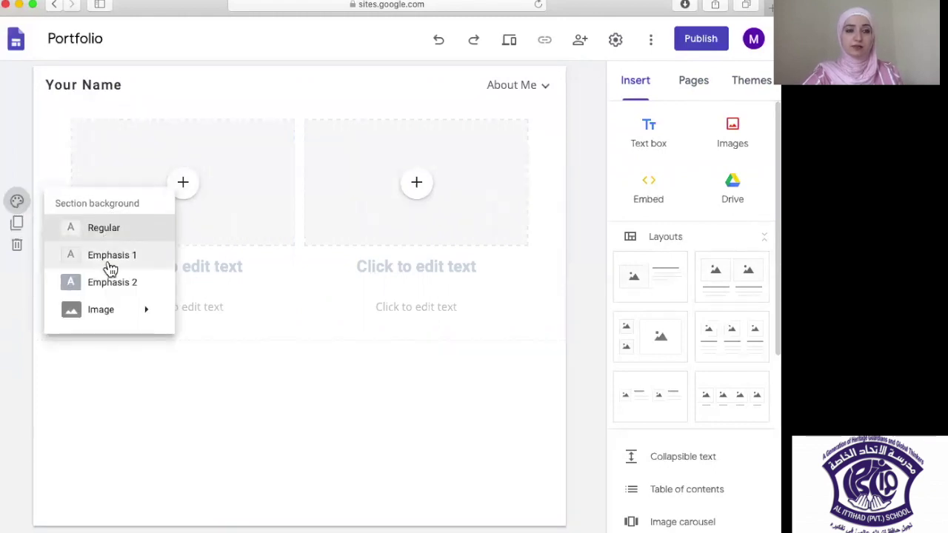
left_click(109, 258)
left_click(17, 206)
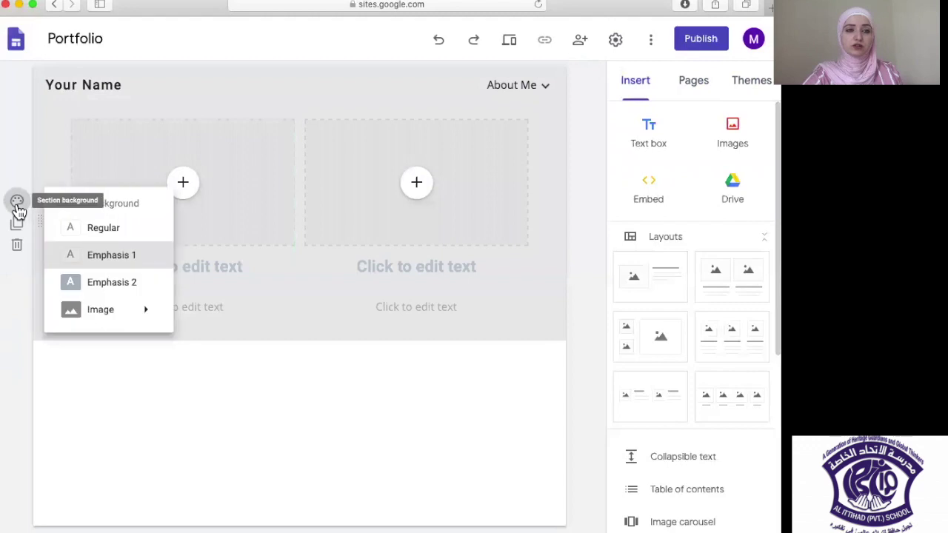
left_click(106, 285)
left_click(17, 202)
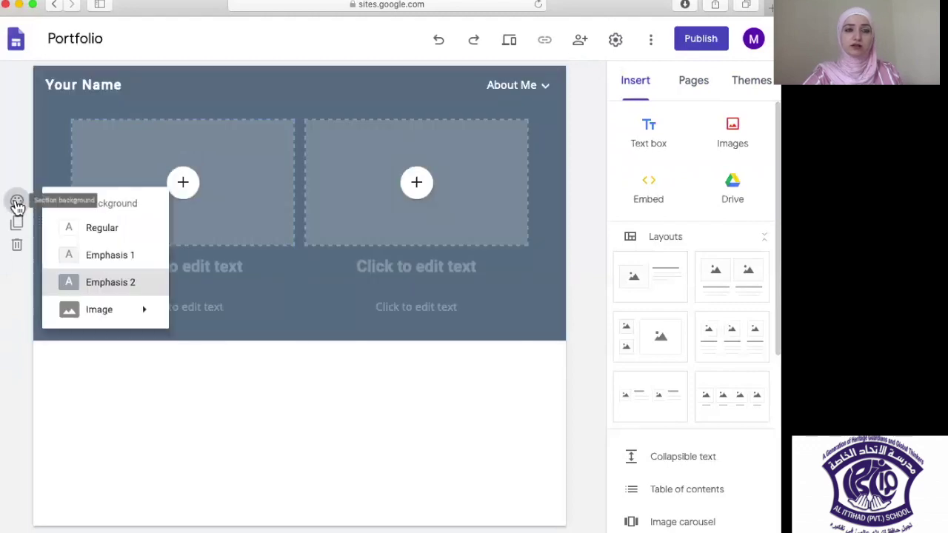
mouse_move(124, 316)
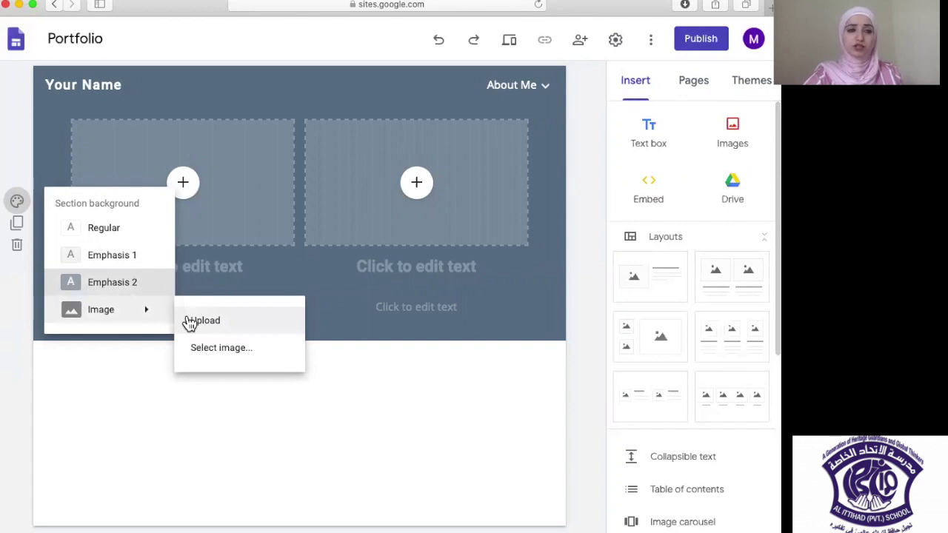
left_click(348, 334)
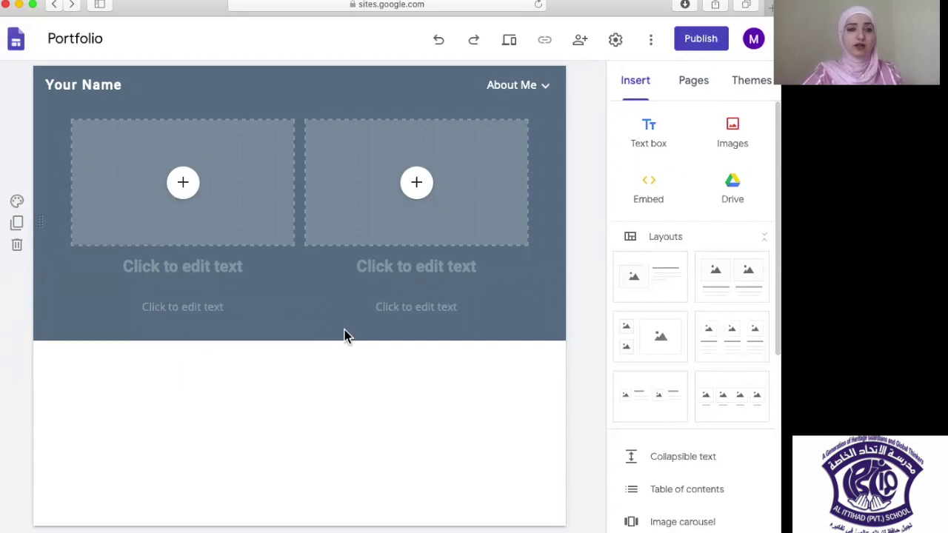
Give the left card the heading 'Robotics class' and the caption 'Grade 6 CB'.
left_click(183, 184)
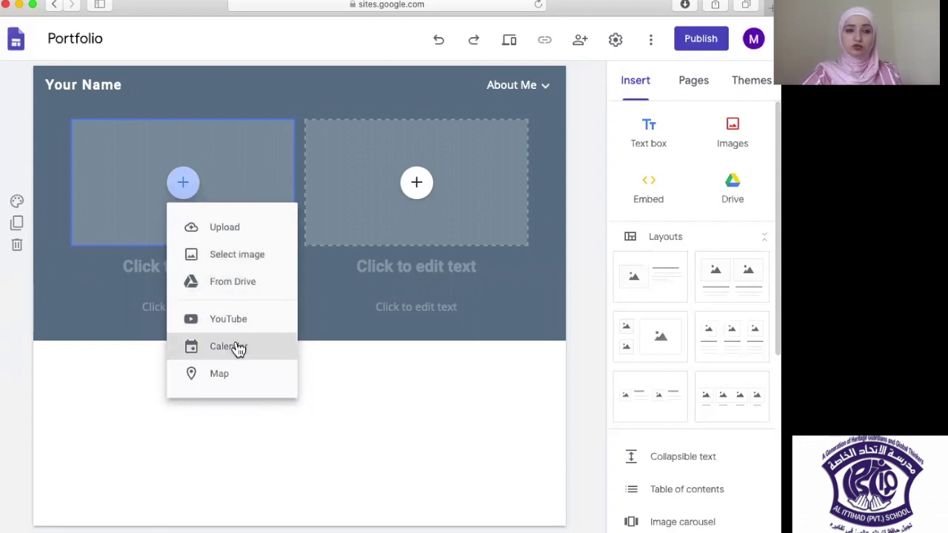
left_click(143, 278)
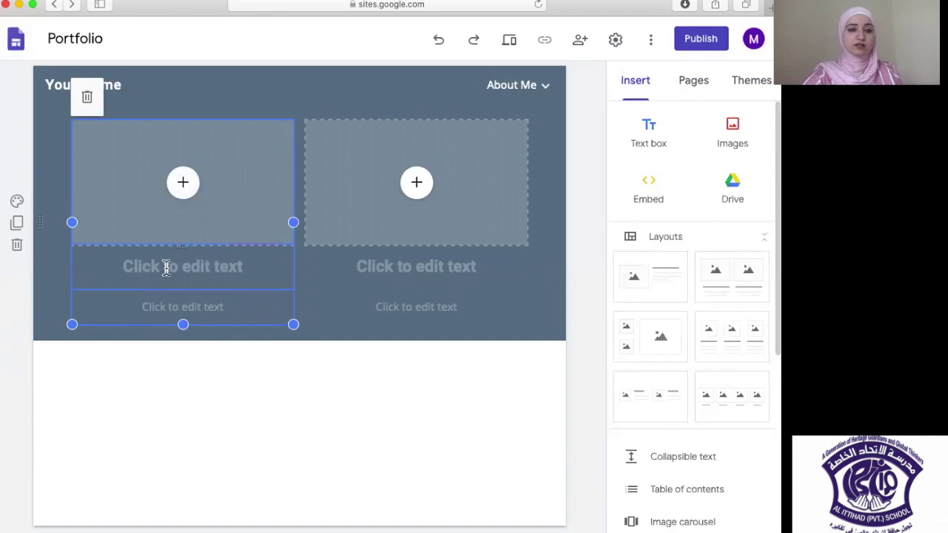
left_click(163, 268)
type("P")
key("BackSpace")
type("Robot")
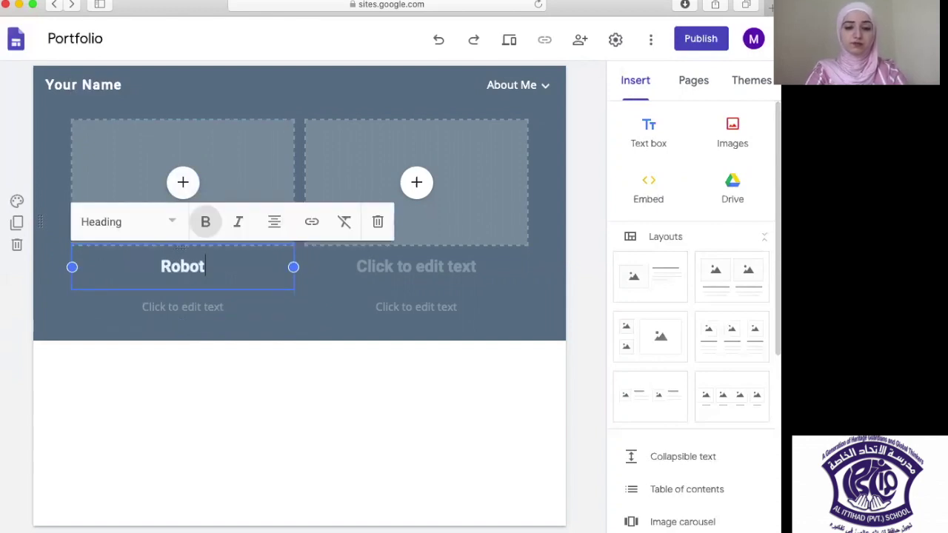
type("ics class")
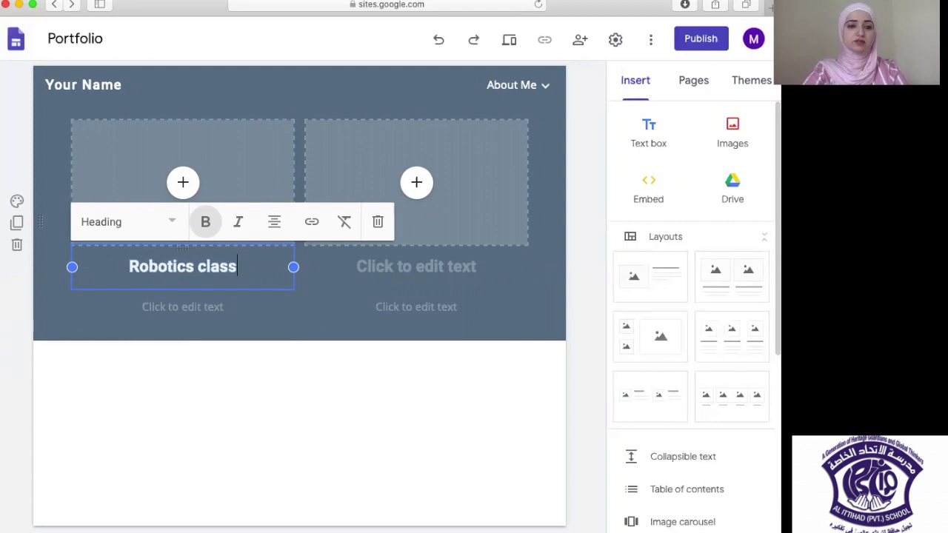
left_click(187, 312)
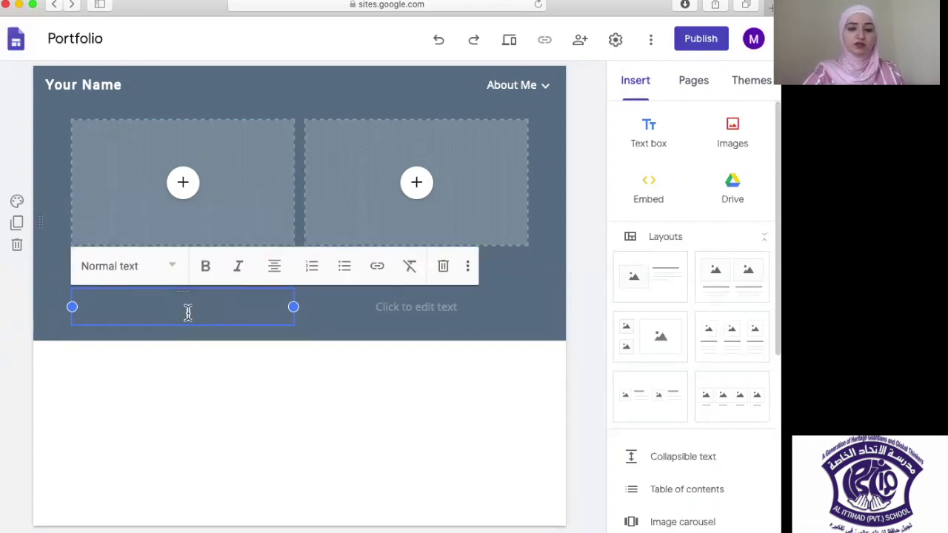
type("Grade 6 CB")
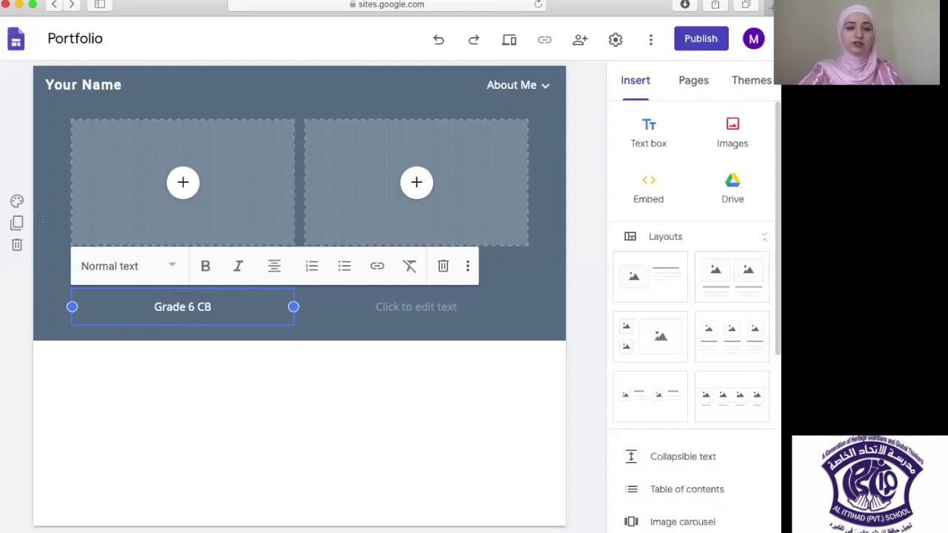
left_click(297, 412)
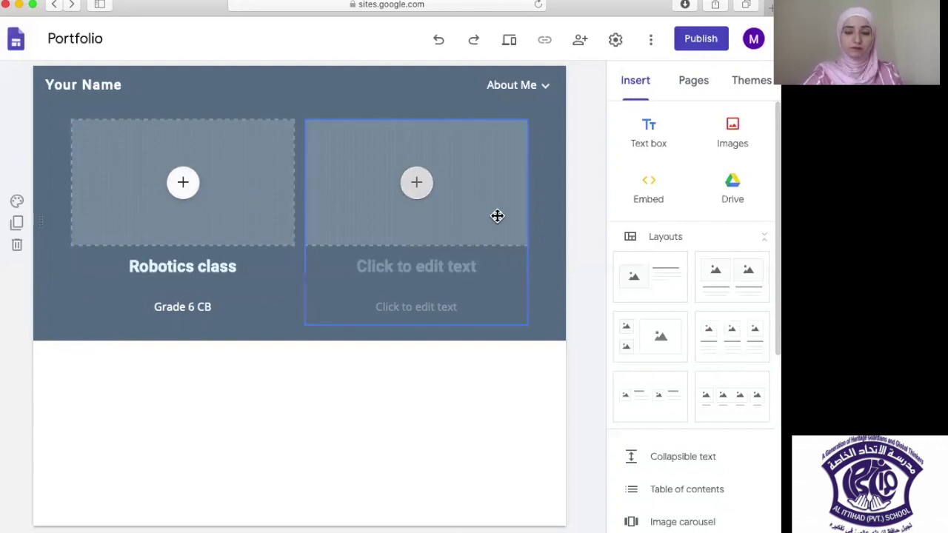
scroll(691, 276, "down", 5)
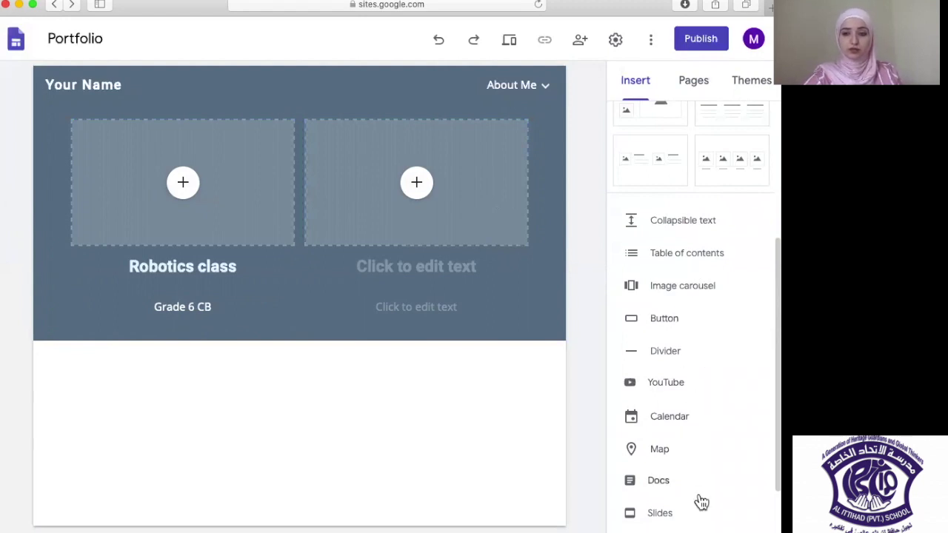
scroll(700, 502, "down", 3)
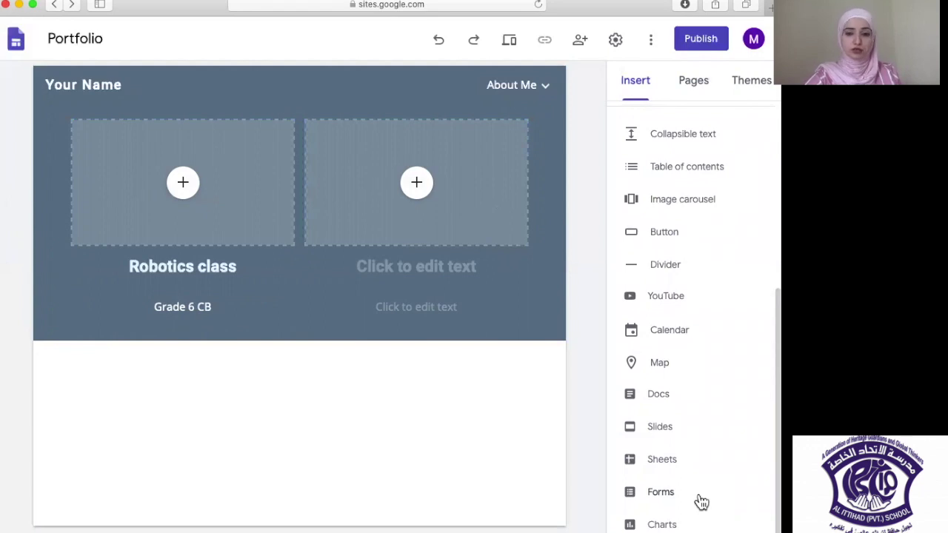
left_click(662, 525)
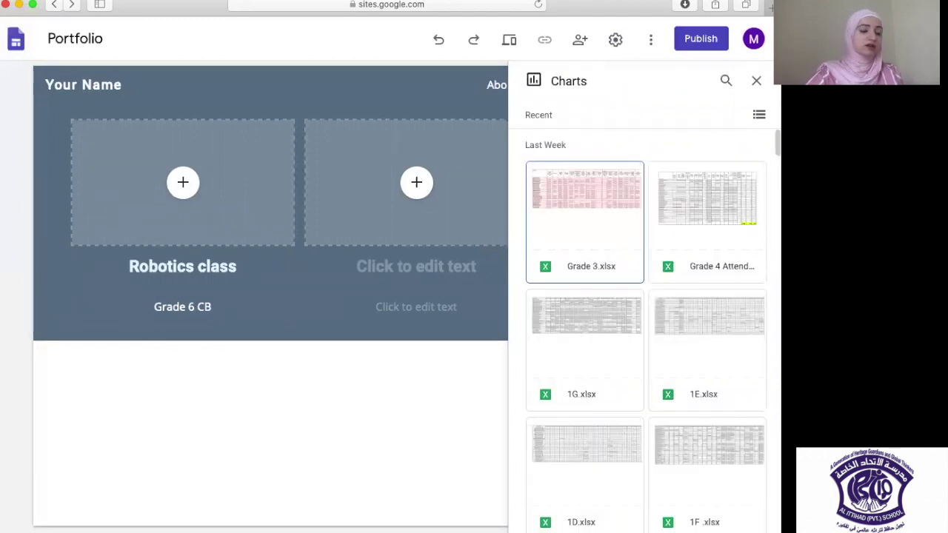
scroll(635, 349, "down", 5)
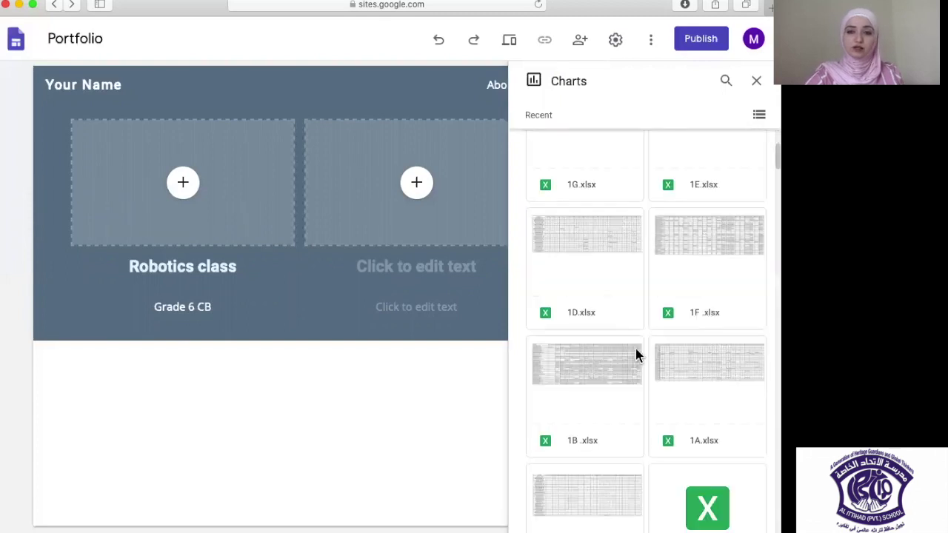
scroll(636, 351, "down", 3)
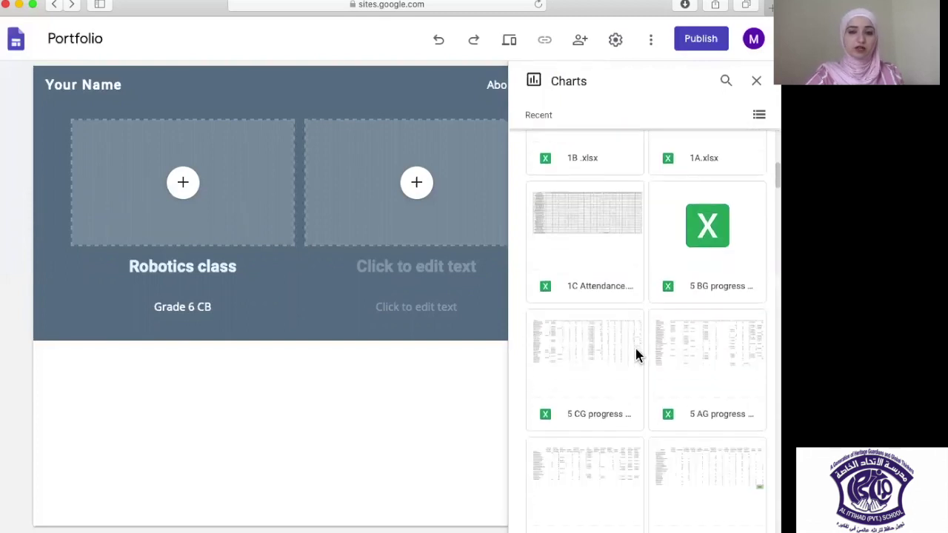
scroll(634, 346, "up", 7)
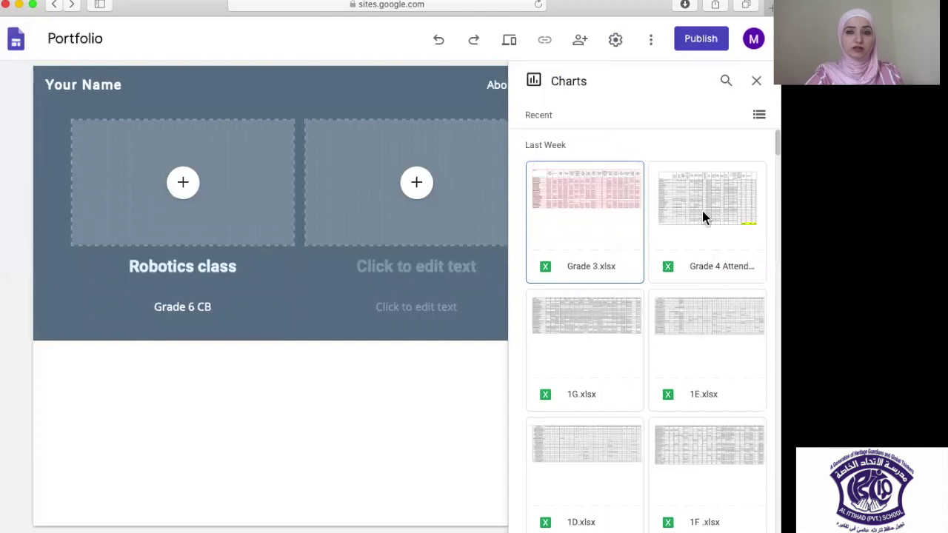
key("Escape")
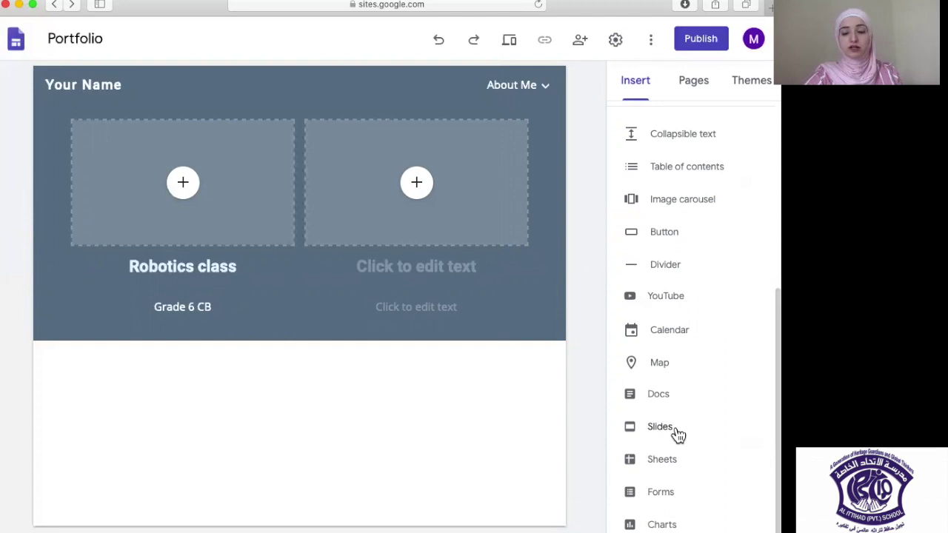
Insert a 'Click Me' button below the cards, linked to the About Me page.
left_click(672, 244)
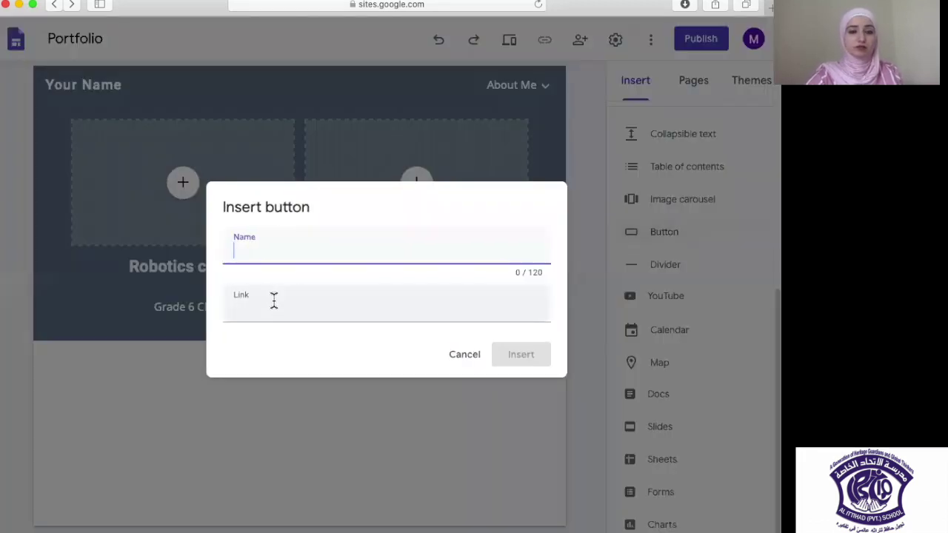
type("Click Me")
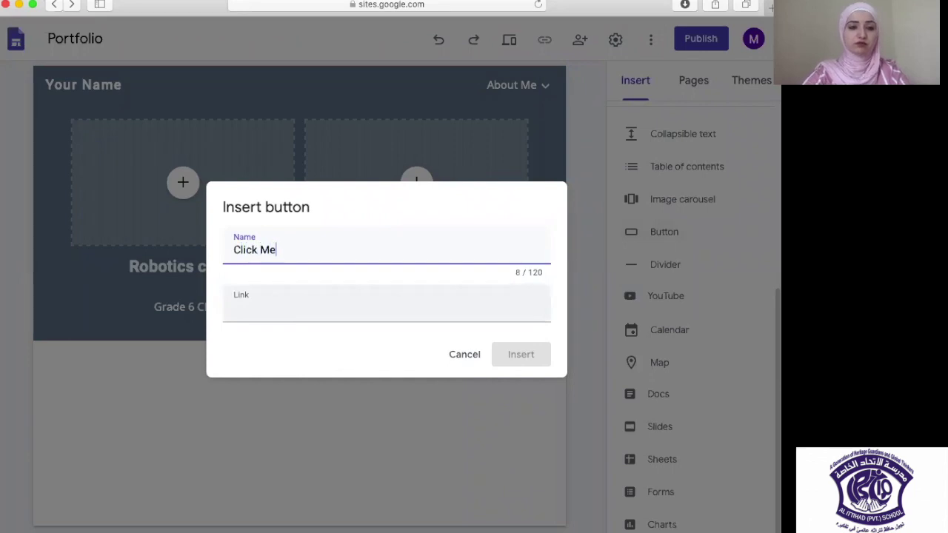
left_click(246, 311)
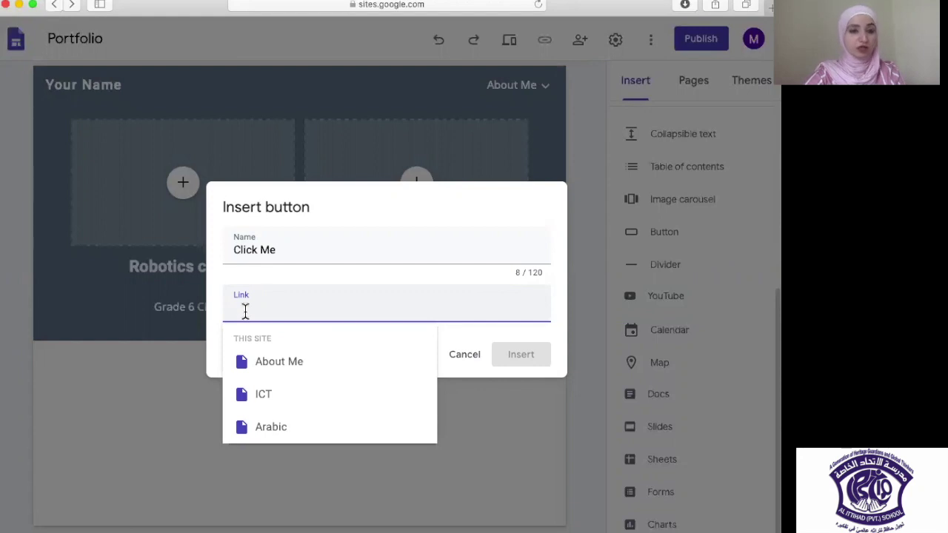
left_click(280, 370)
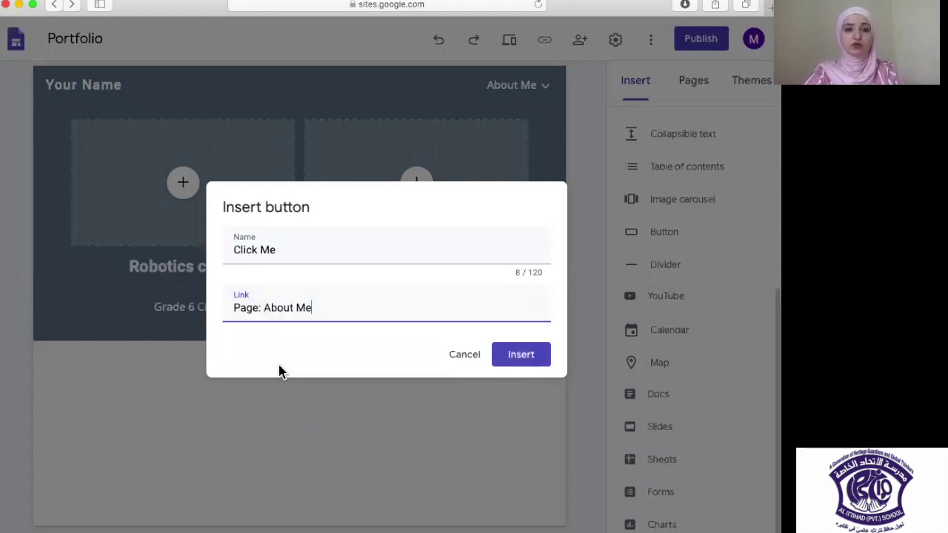
left_click(527, 360)
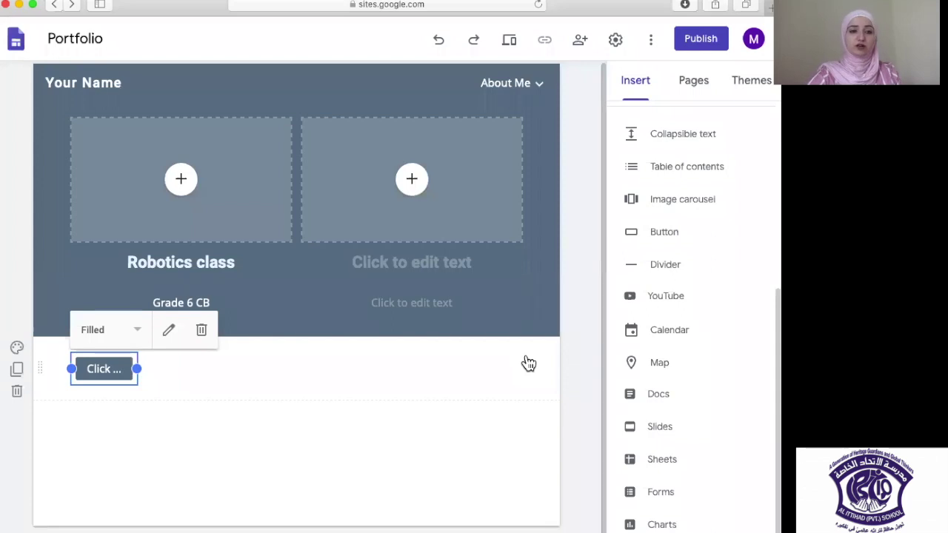
double_click(92, 369)
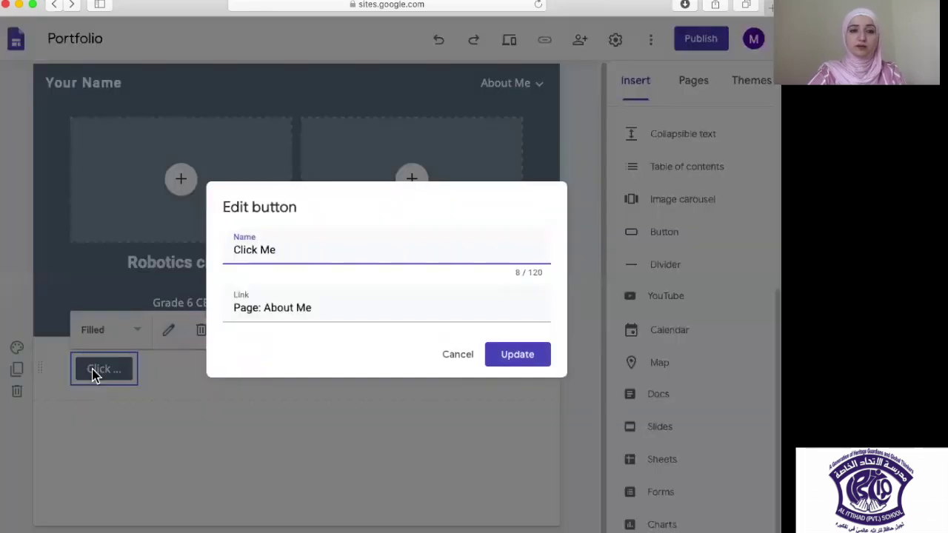
left_click(456, 358)
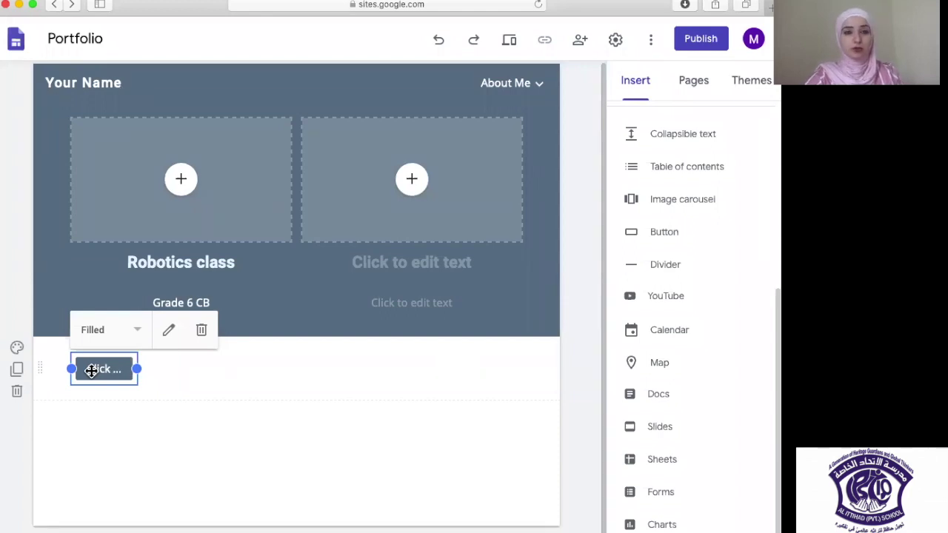
left_click(335, 395)
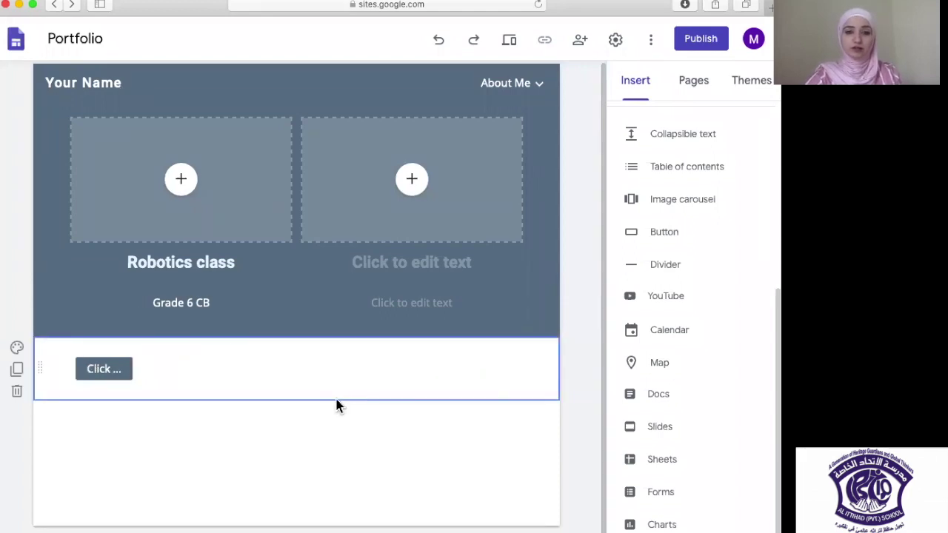
Insert a table of contents showing 'Robotics class' at the page top, then view the themes.
scroll(689, 265, "up", 5)
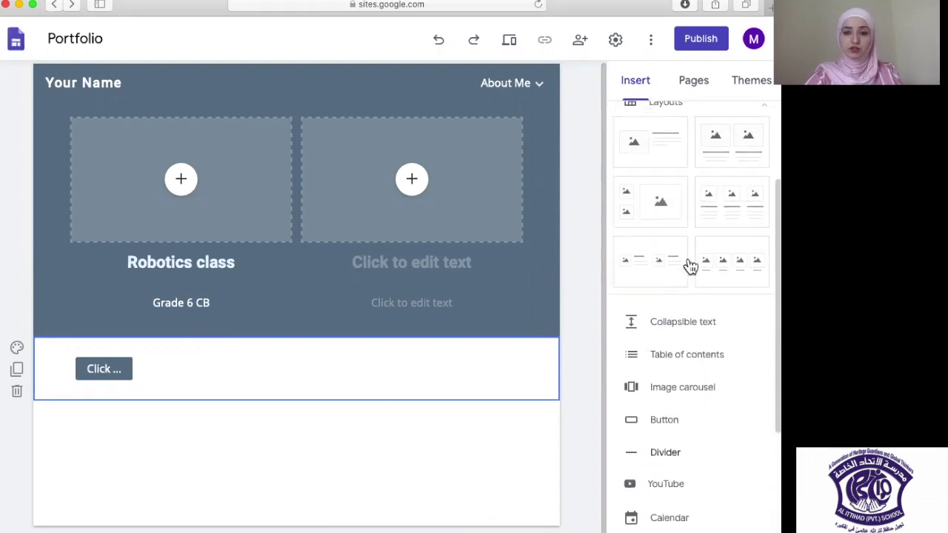
left_click(664, 409)
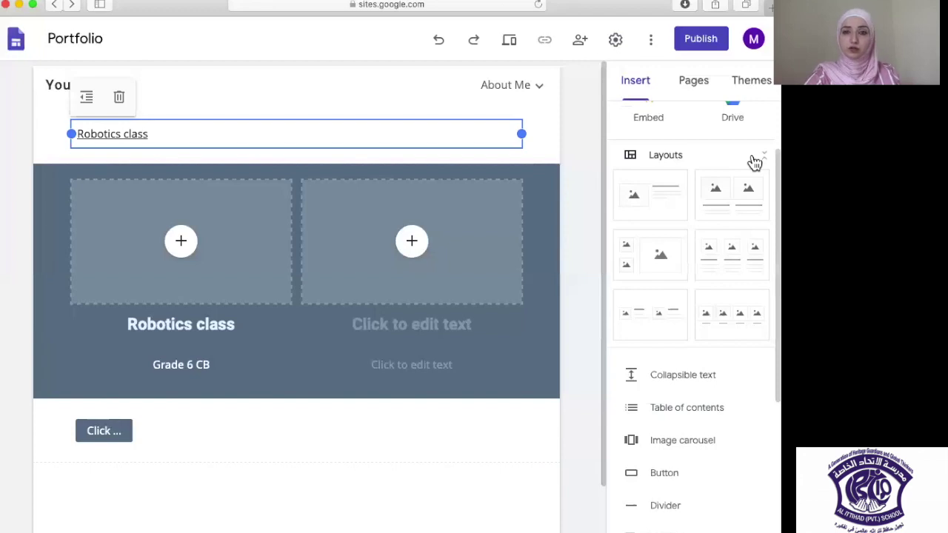
scroll(751, 218, "up", 2)
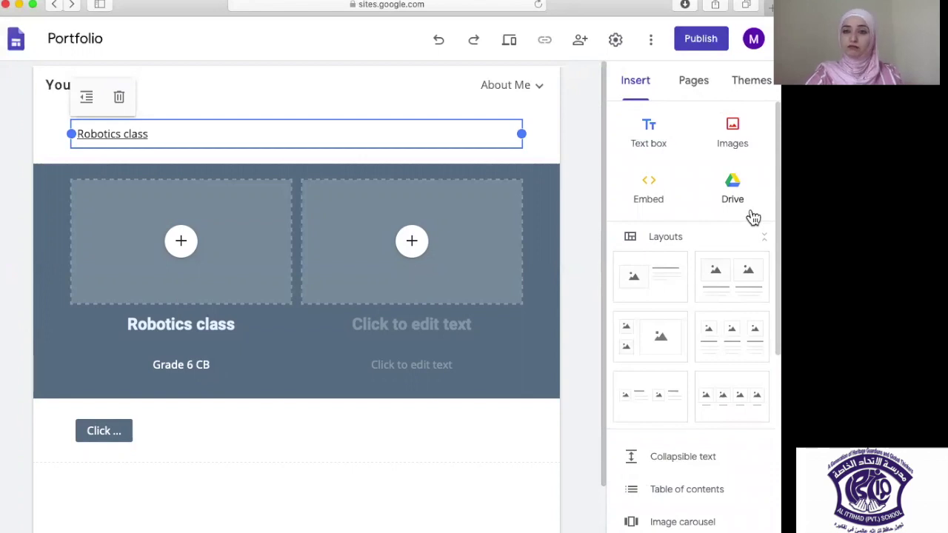
left_click(749, 91)
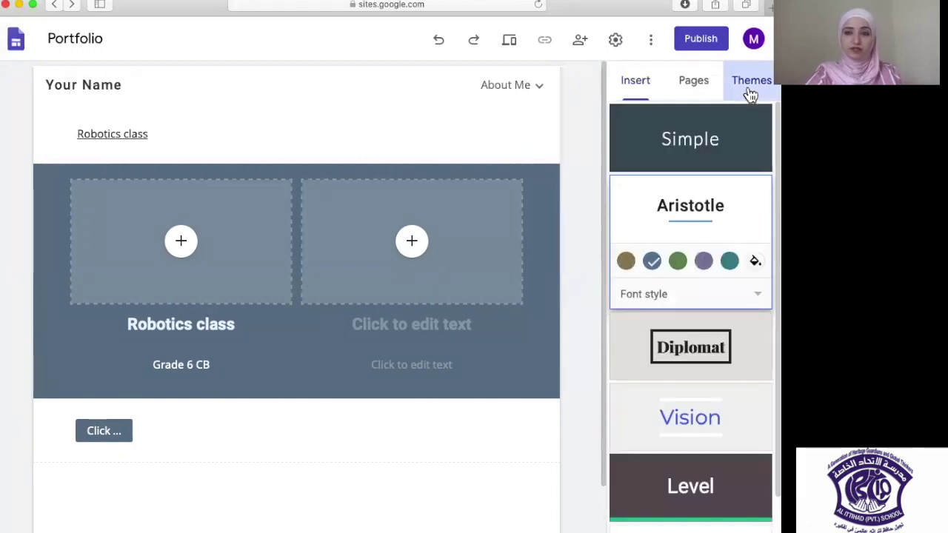
Open the About Me page from the Pages list for editing.
left_click(691, 84)
left_click(649, 87)
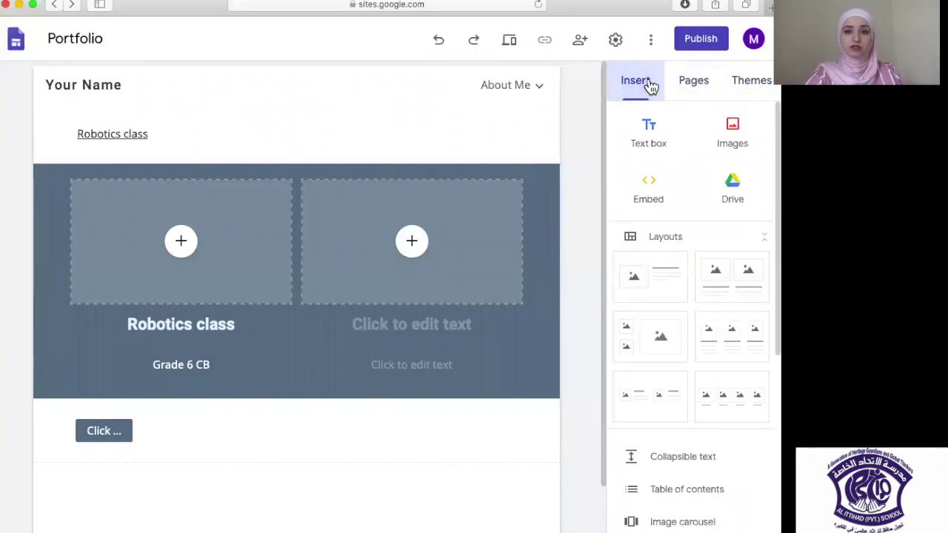
left_click(692, 84)
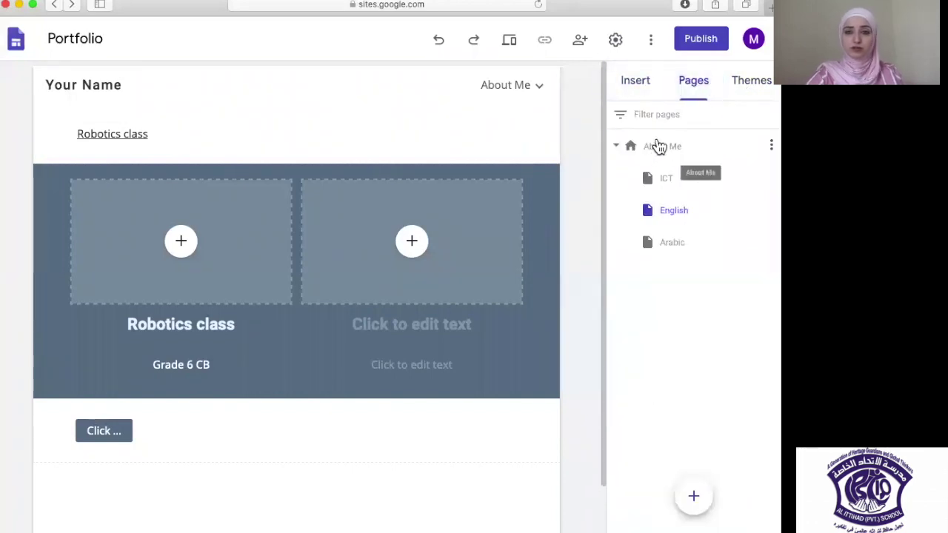
double_click(659, 145)
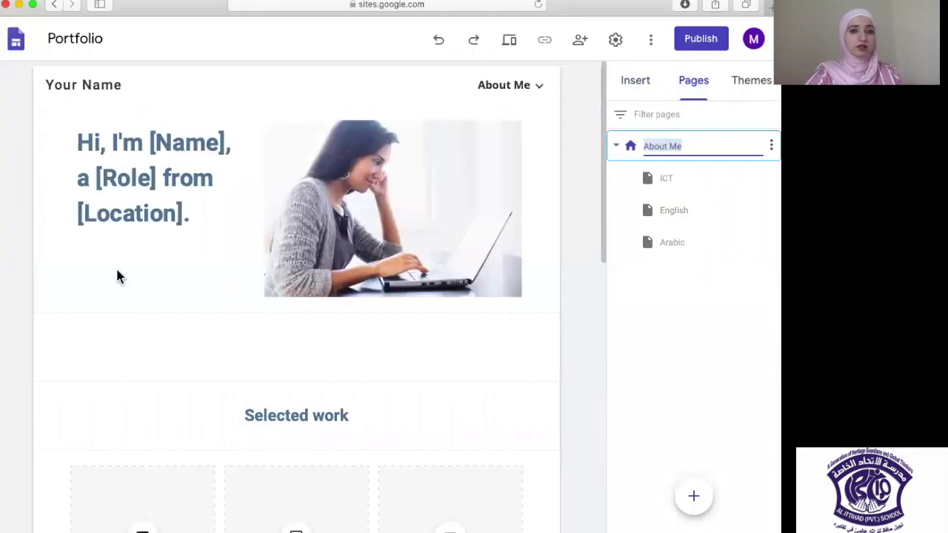
left_click(20, 188)
Switch the intro section's background from dark slate to light grey Emphasis 1.
left_click(19, 188)
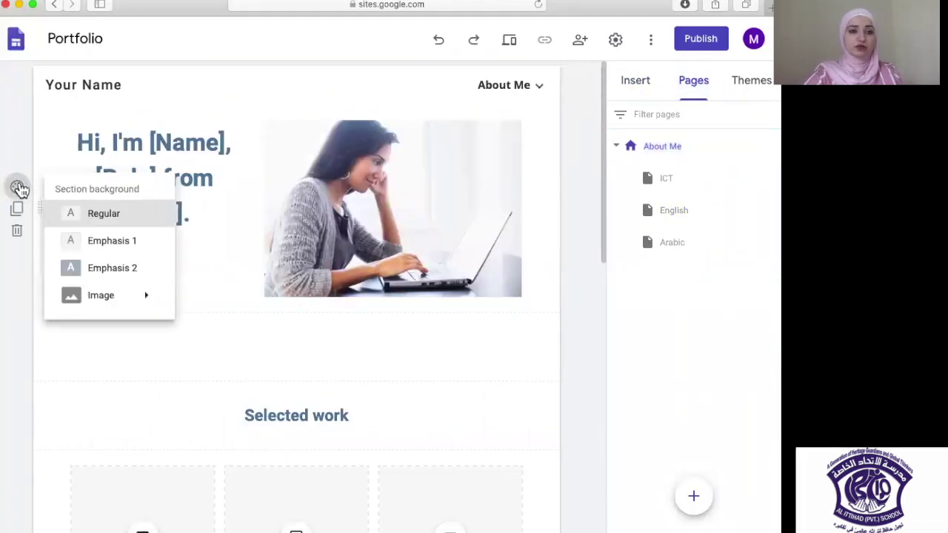
left_click(114, 280)
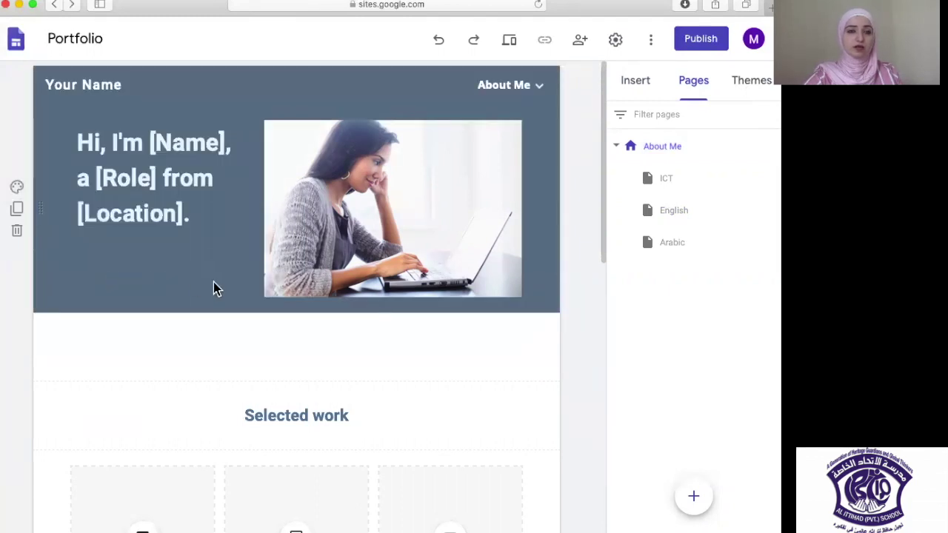
left_click(17, 187)
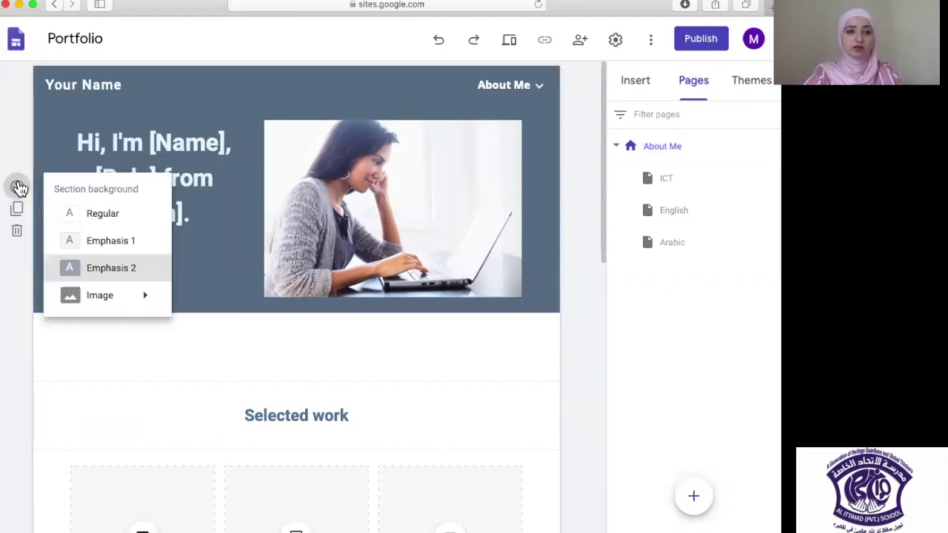
mouse_move(130, 304)
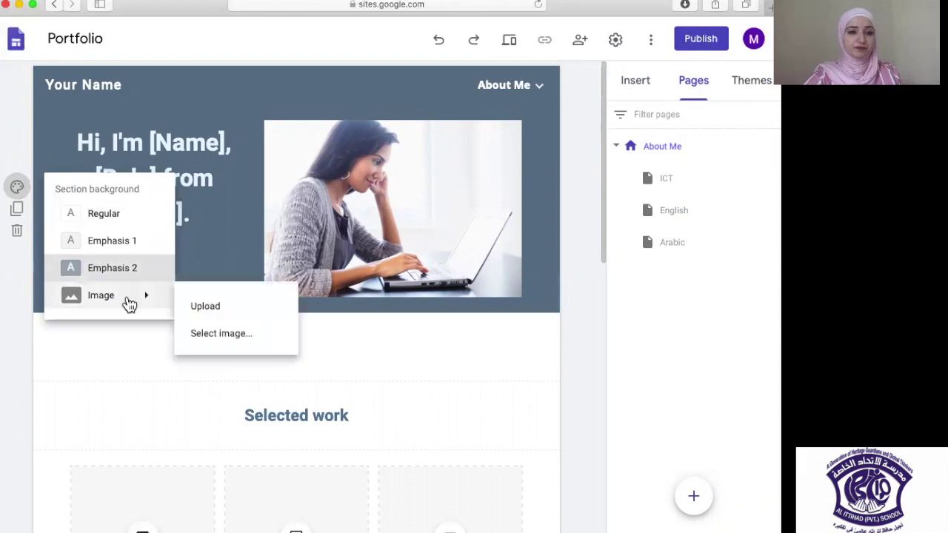
left_click(121, 243)
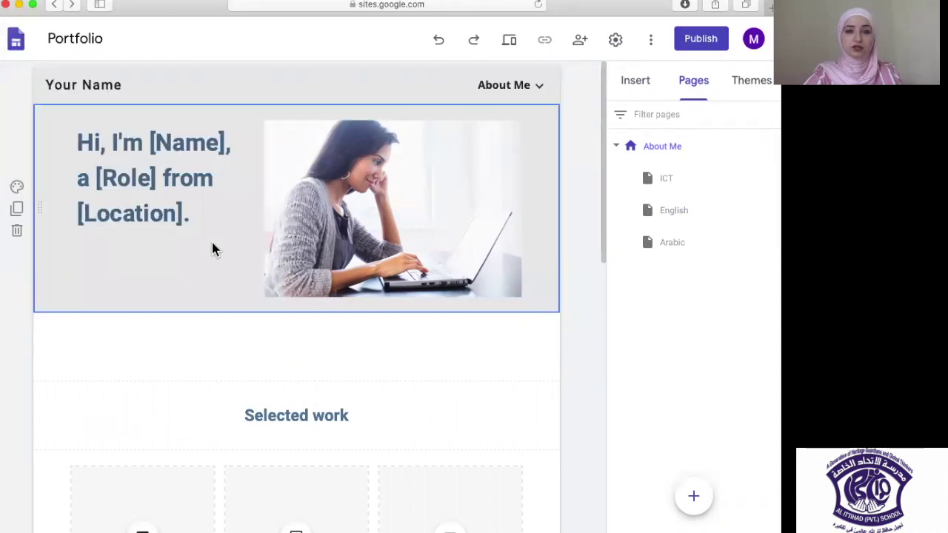
mouse_move(530, 91)
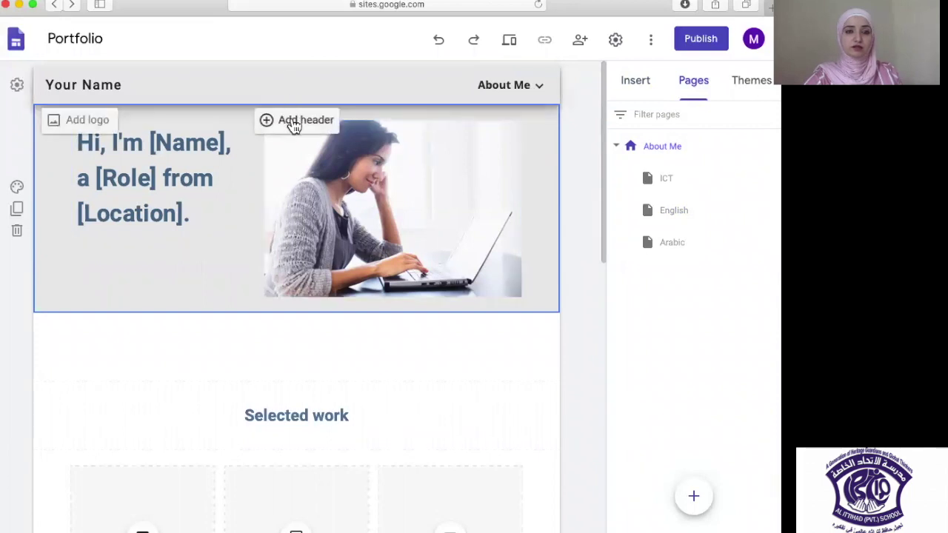
Add a header to the About Me page and set its type to Cover.
left_click(292, 122)
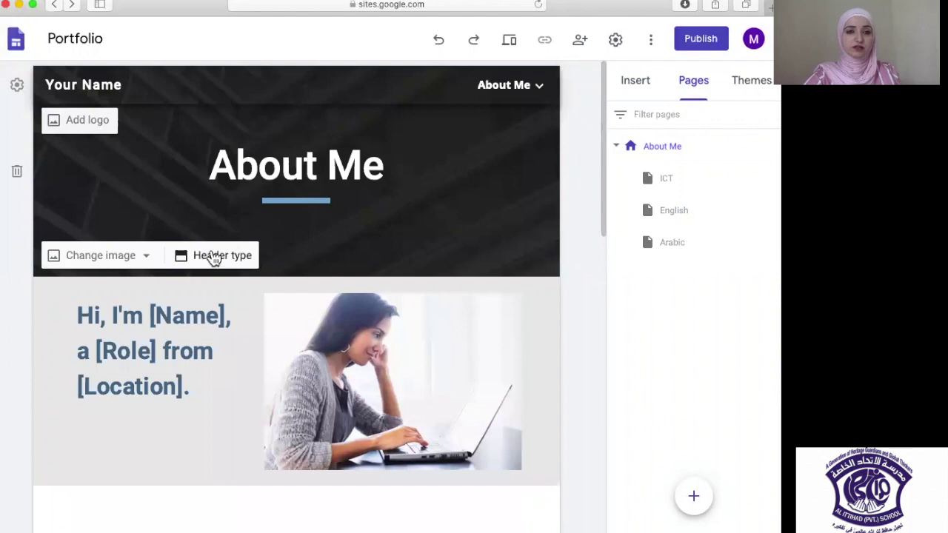
left_click(206, 259)
left_click(200, 255)
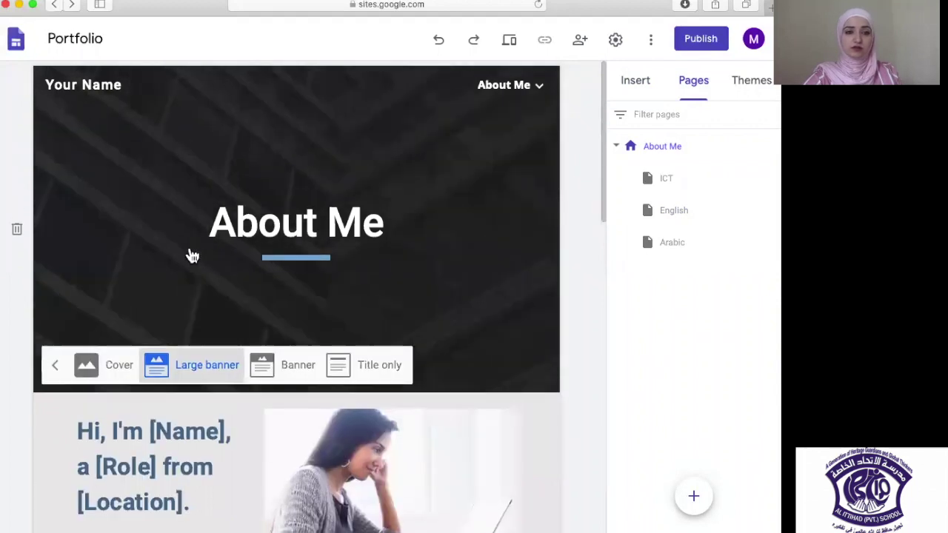
left_click(115, 368)
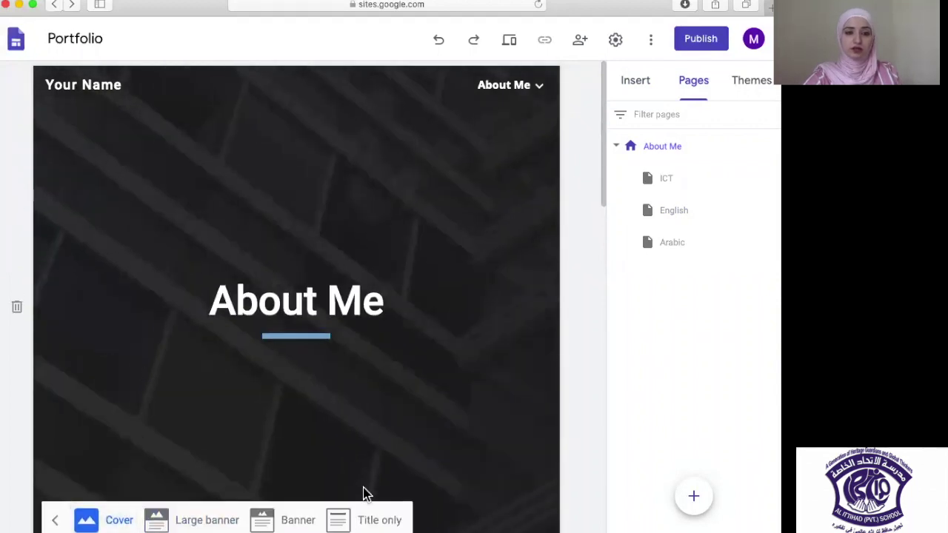
left_click(367, 518)
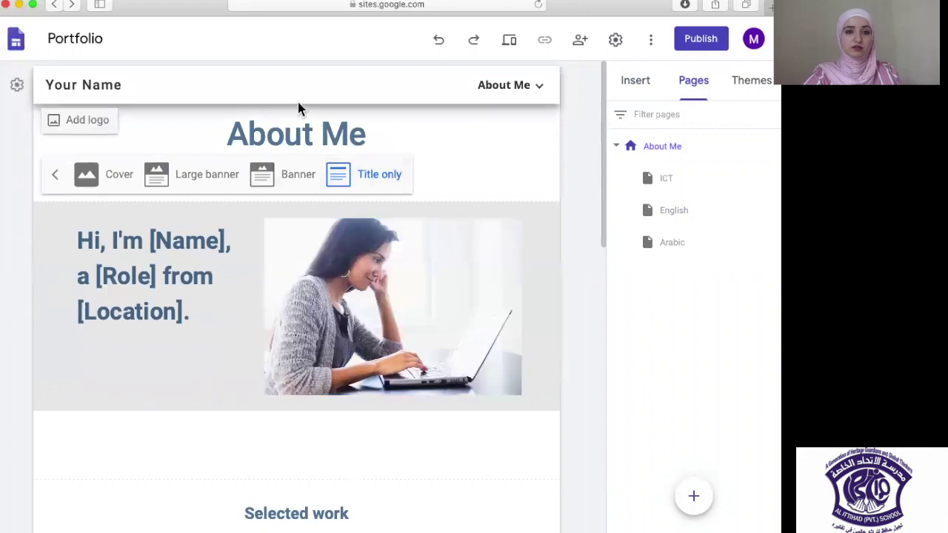
left_click(283, 174)
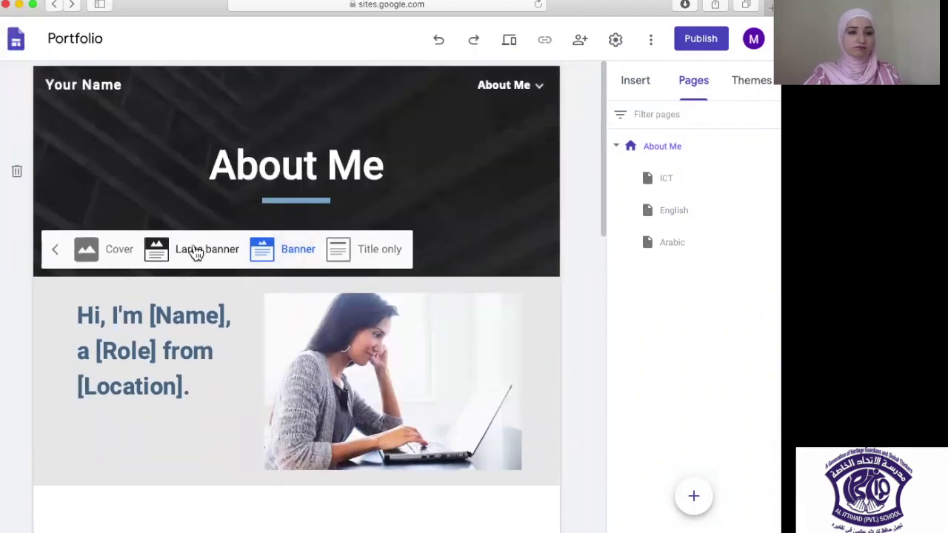
left_click(103, 254)
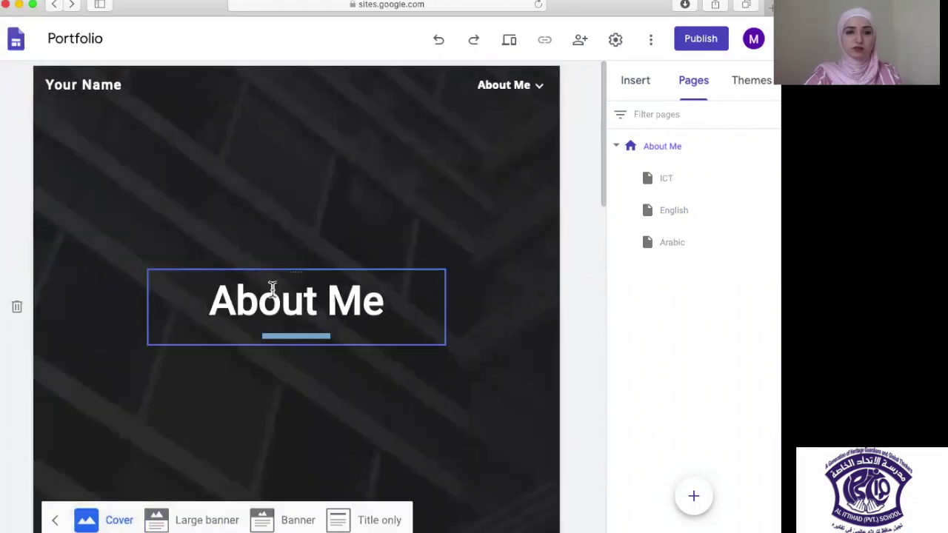
Left-align the About Me header title and make it italic.
double_click(321, 304)
triple_click(321, 303)
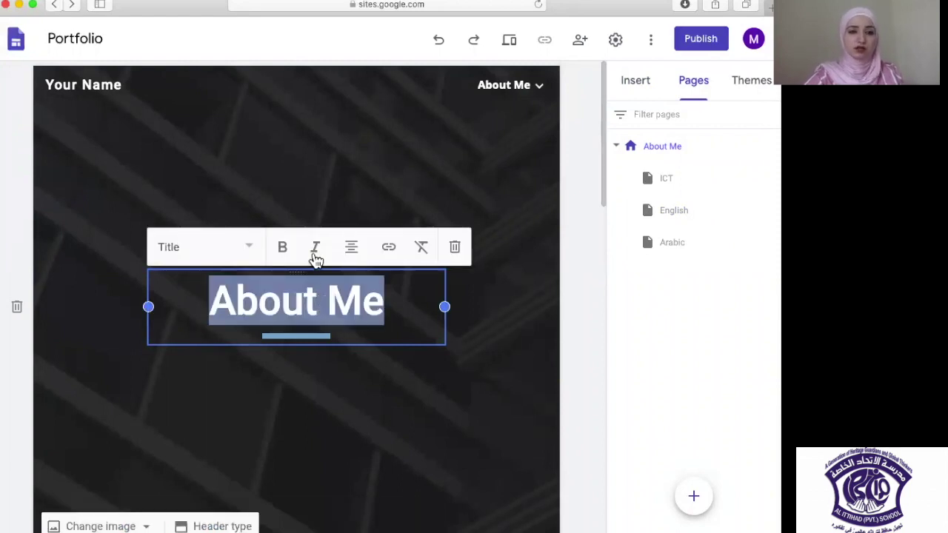
left_click(351, 247)
left_click(356, 363)
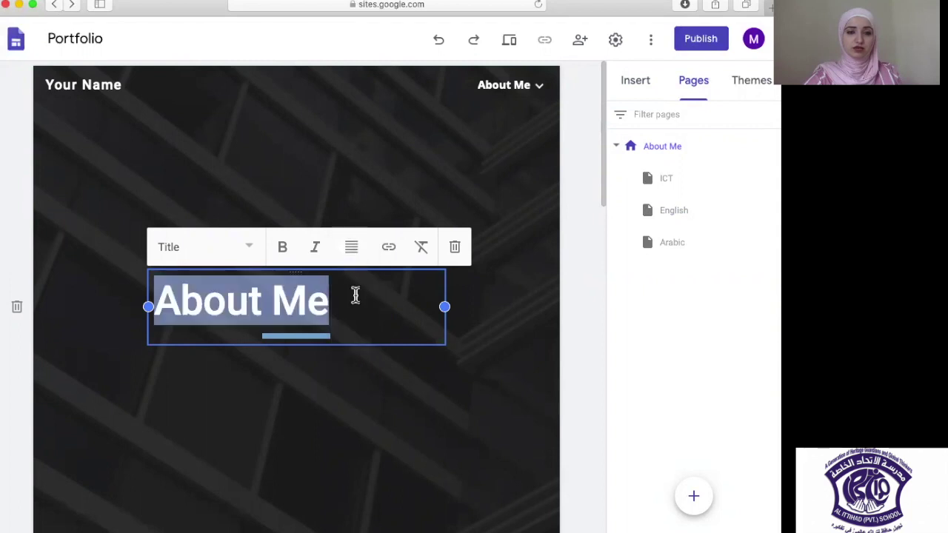
left_click(355, 259)
left_click(246, 252)
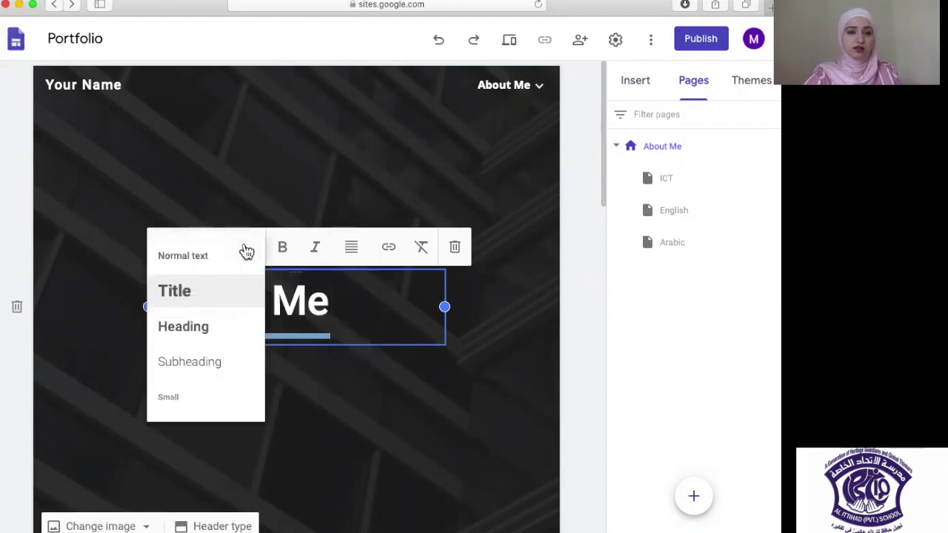
left_click(288, 258)
left_click(316, 255)
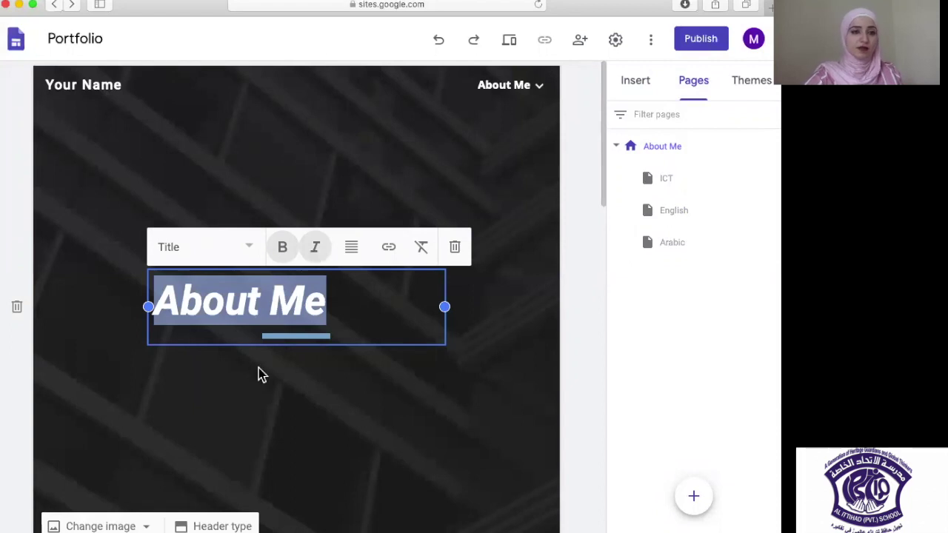
scroll(360, 443, "down", 5)
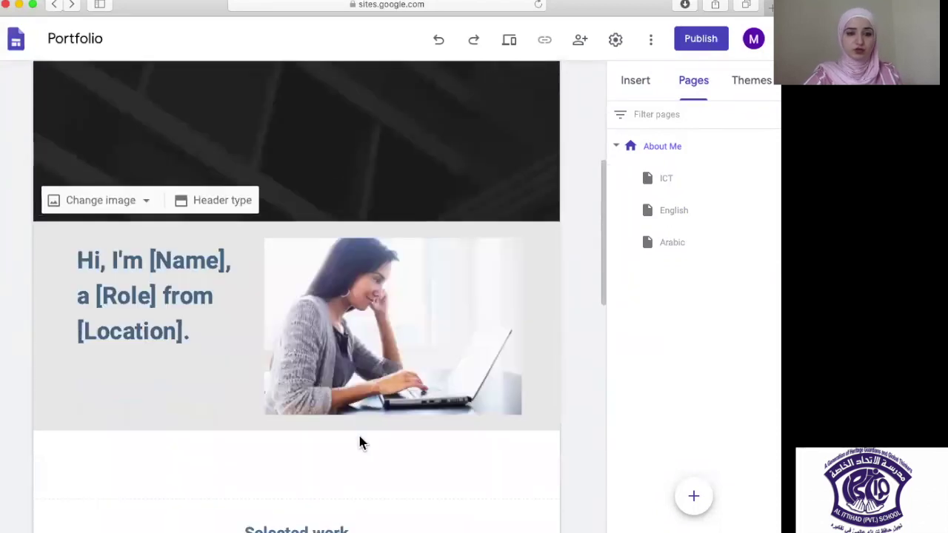
scroll(359, 433, "up", 5)
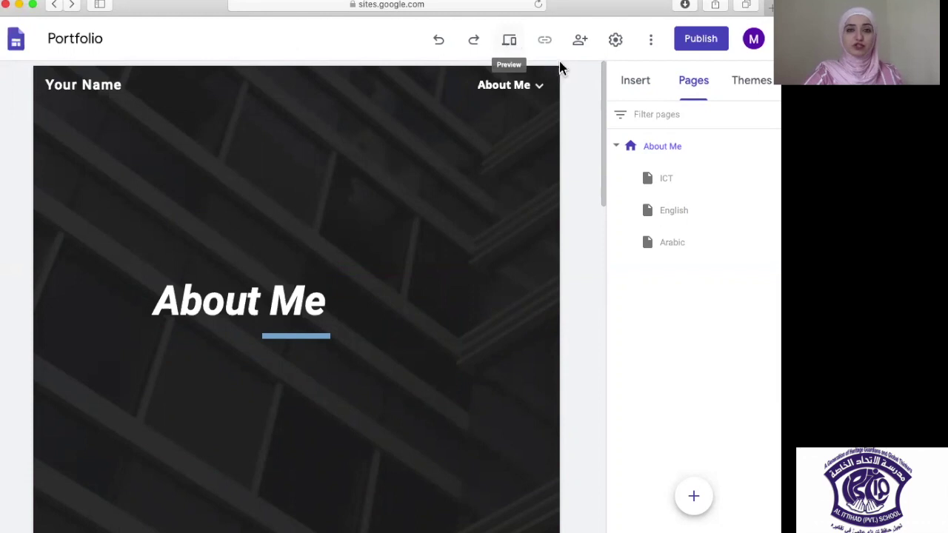
Preview the site and scroll through the About Me home page.
left_click(512, 42)
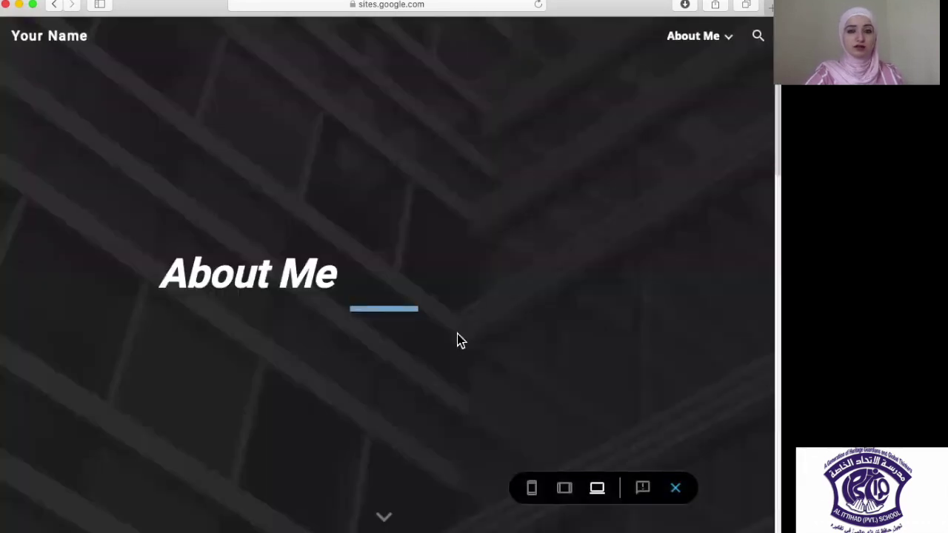
scroll(459, 332, "down", 5)
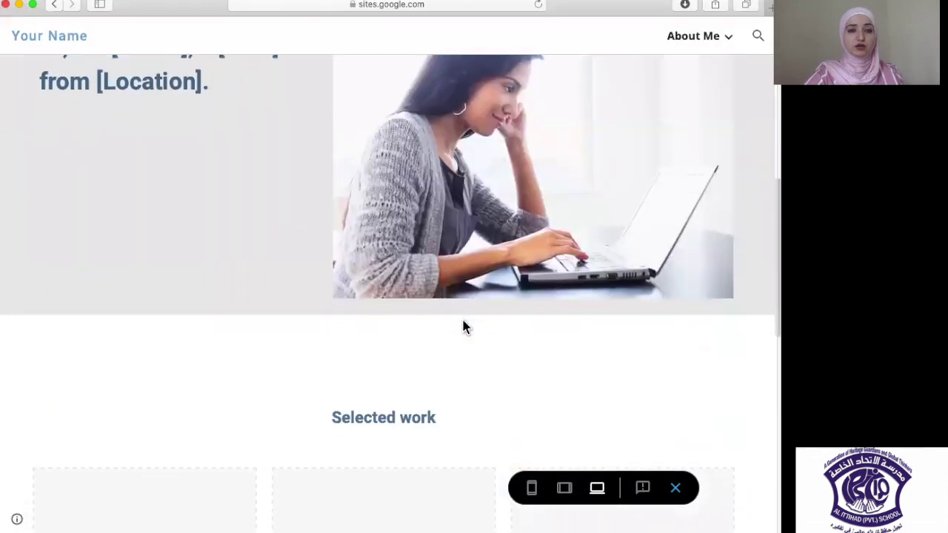
scroll(465, 326, "down", 5)
scroll(464, 326, "down", 5)
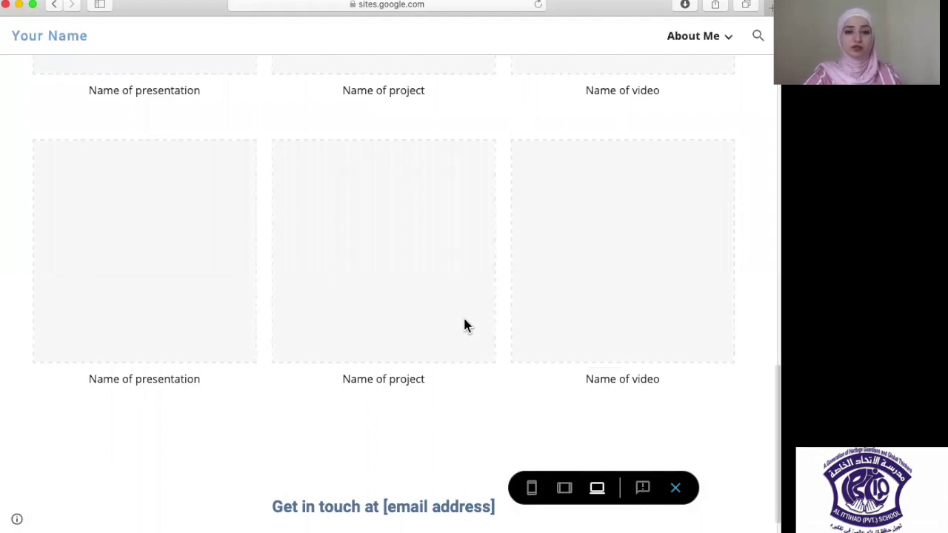
scroll(465, 326, "up", 10)
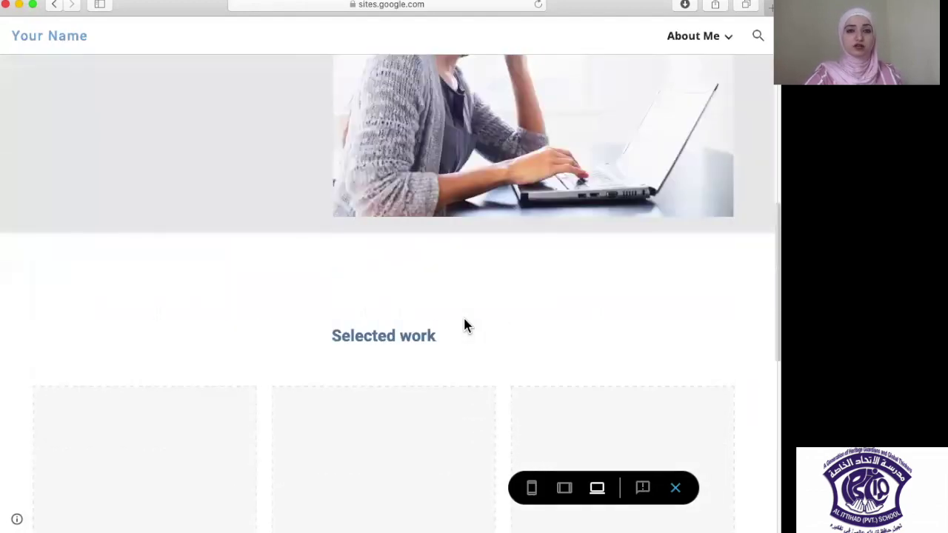
scroll(465, 320, "up", 8)
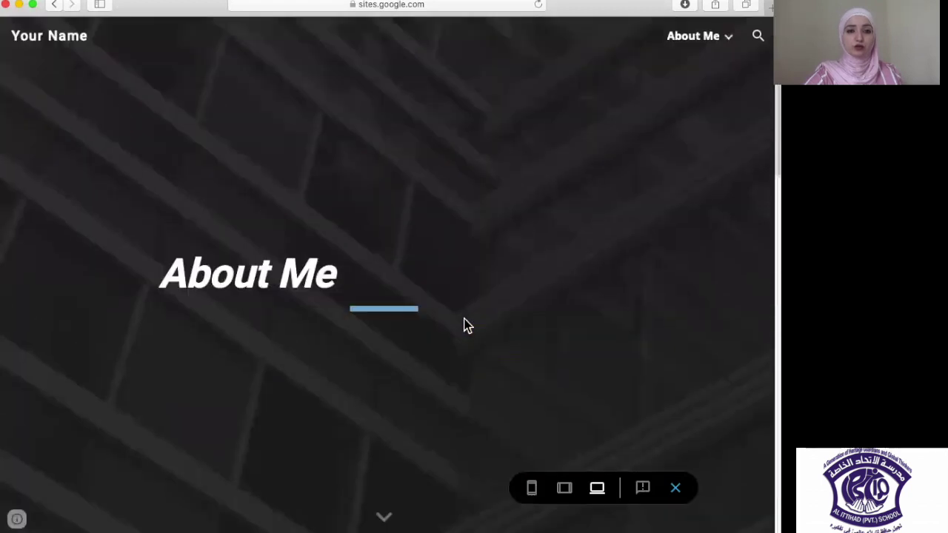
Visit the ICT, About Me and English pages from the navigation, then exit preview.
mouse_move(711, 40)
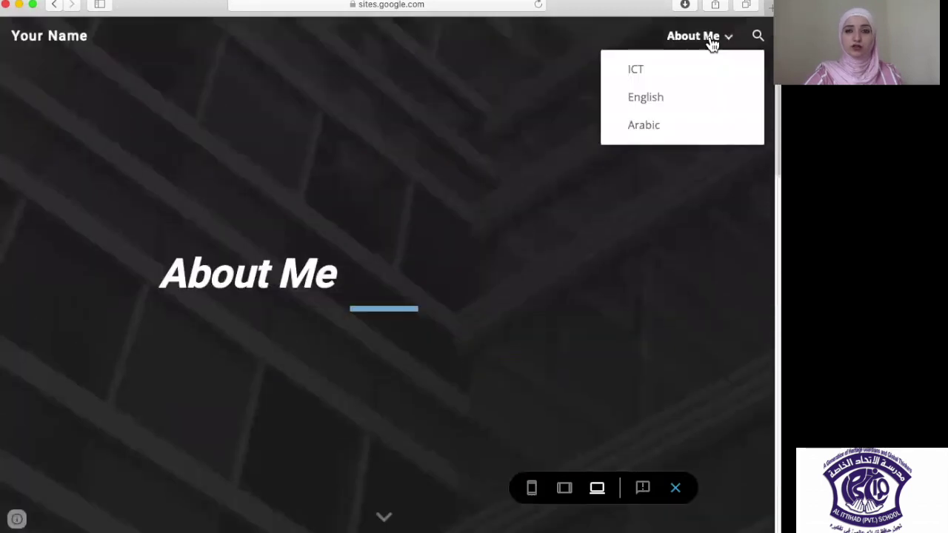
left_click(651, 77)
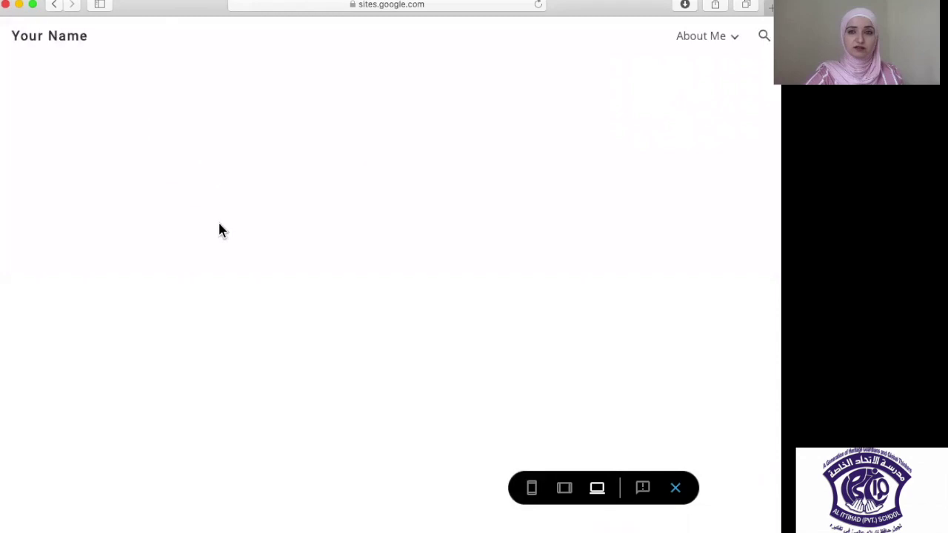
mouse_move(718, 44)
left_click(651, 99)
mouse_move(699, 57)
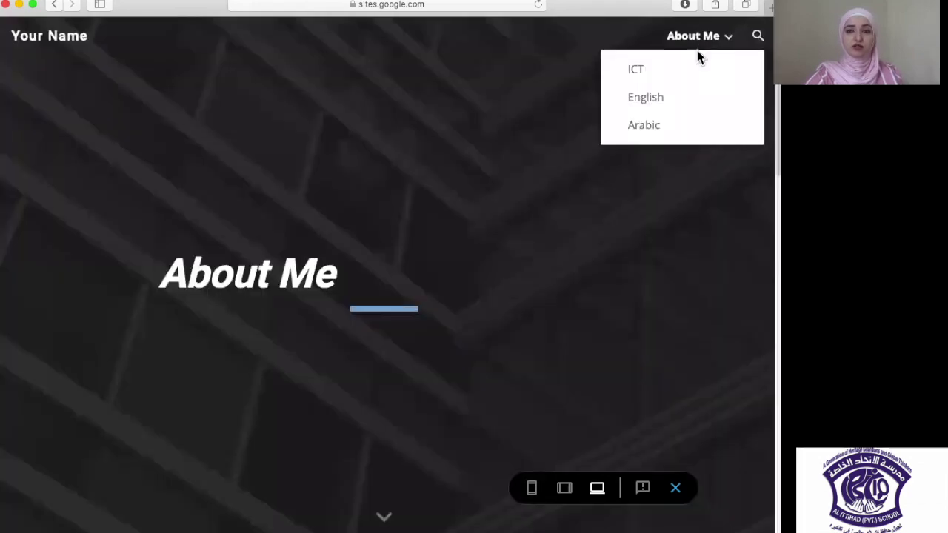
left_click(649, 99)
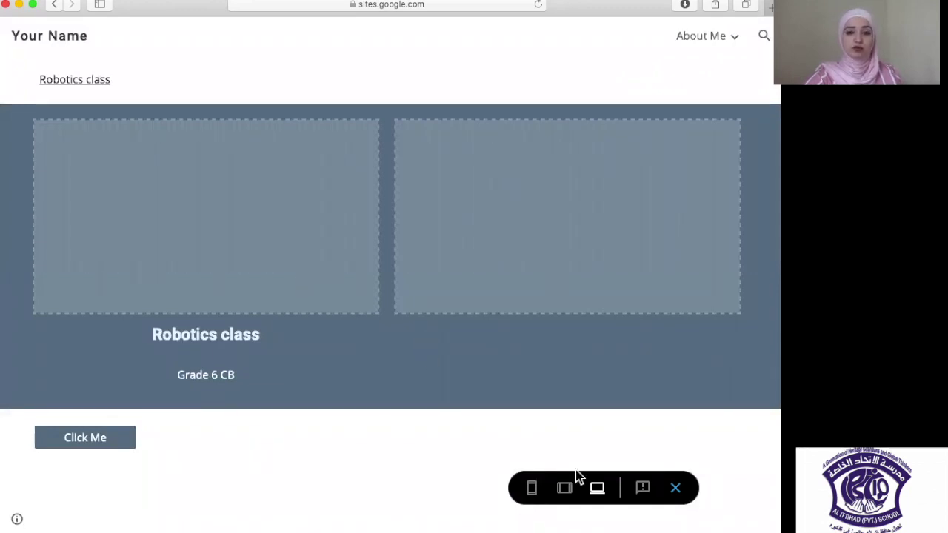
left_click(674, 488)
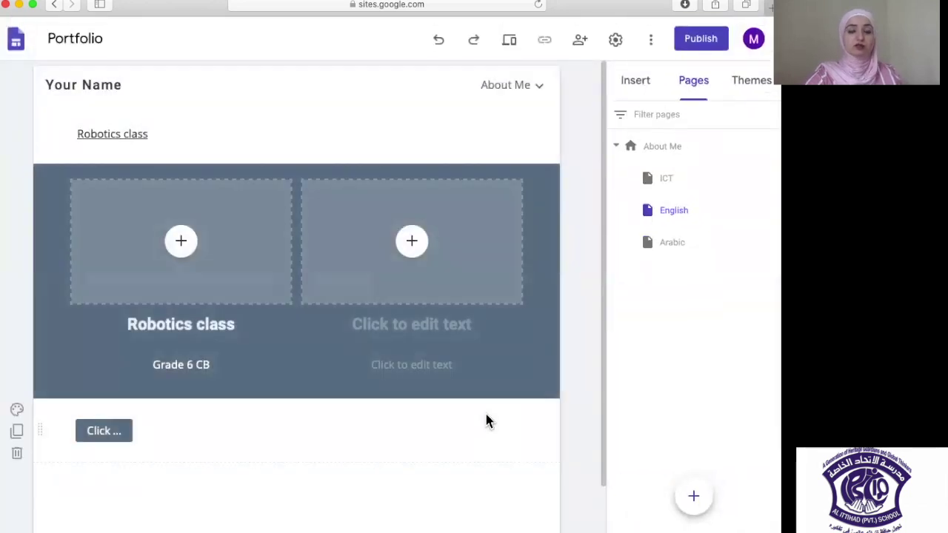